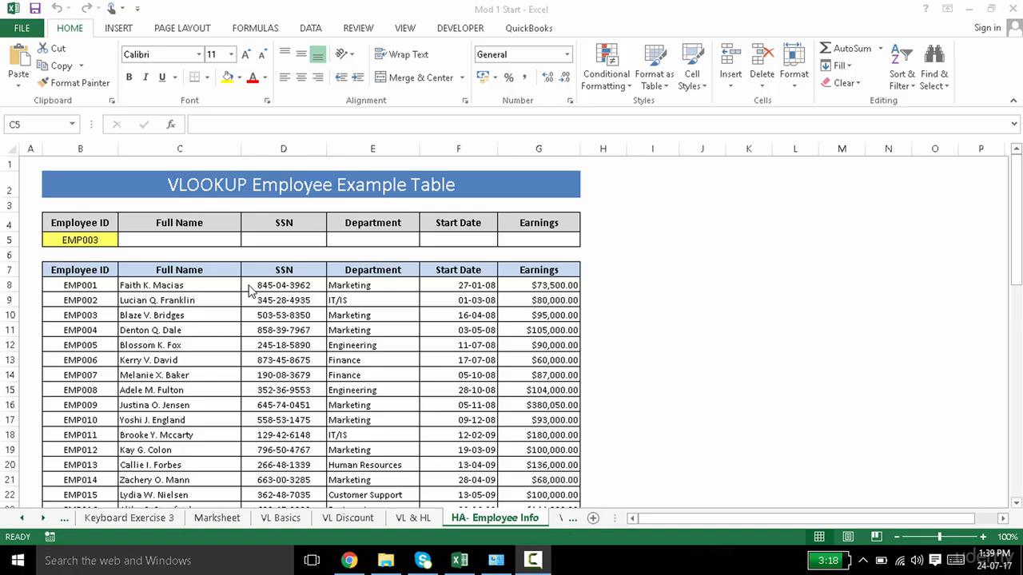
{"action": "left_click", "coordinate": [97, 240]}
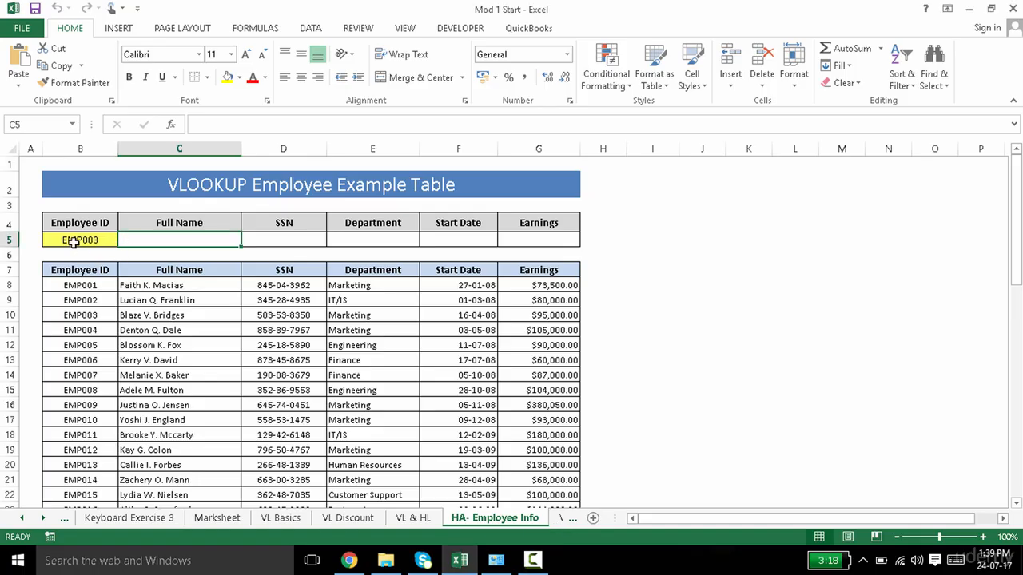
{"action": "left_click", "coordinate": [69, 240]}
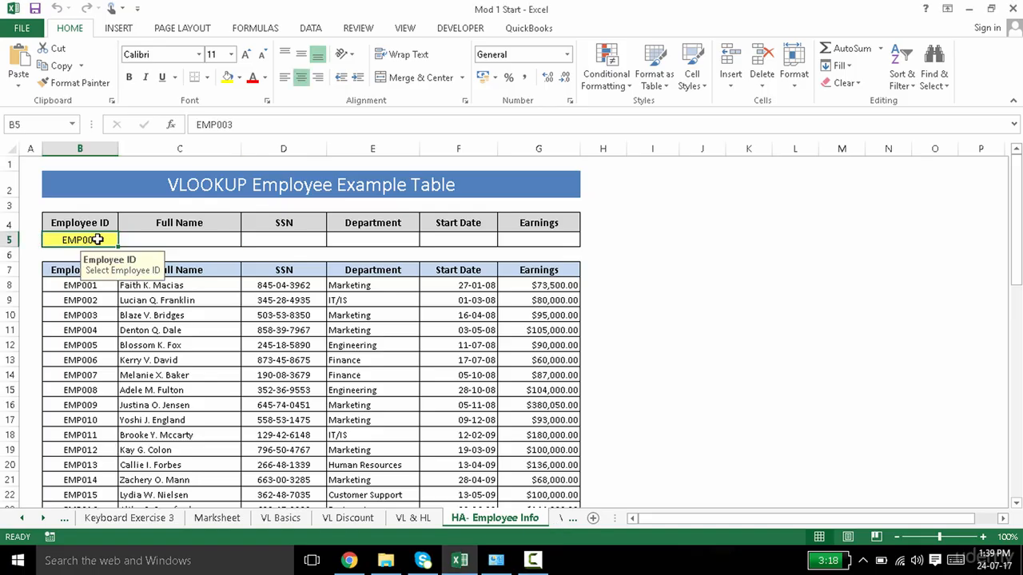
{"action": "left_click", "coordinate": [170, 240]}
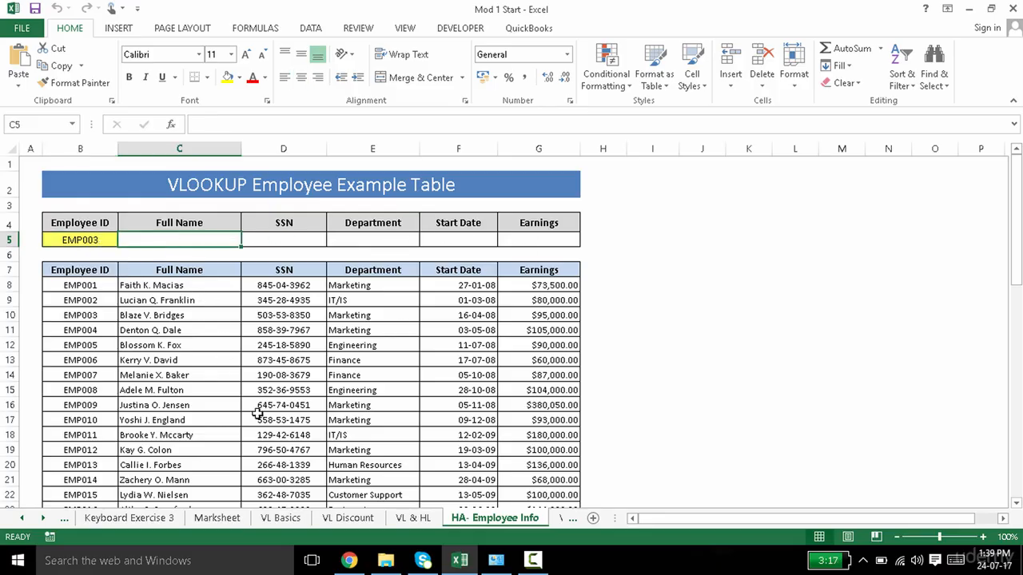
{"action": "left_click", "coordinate": [84, 241]}
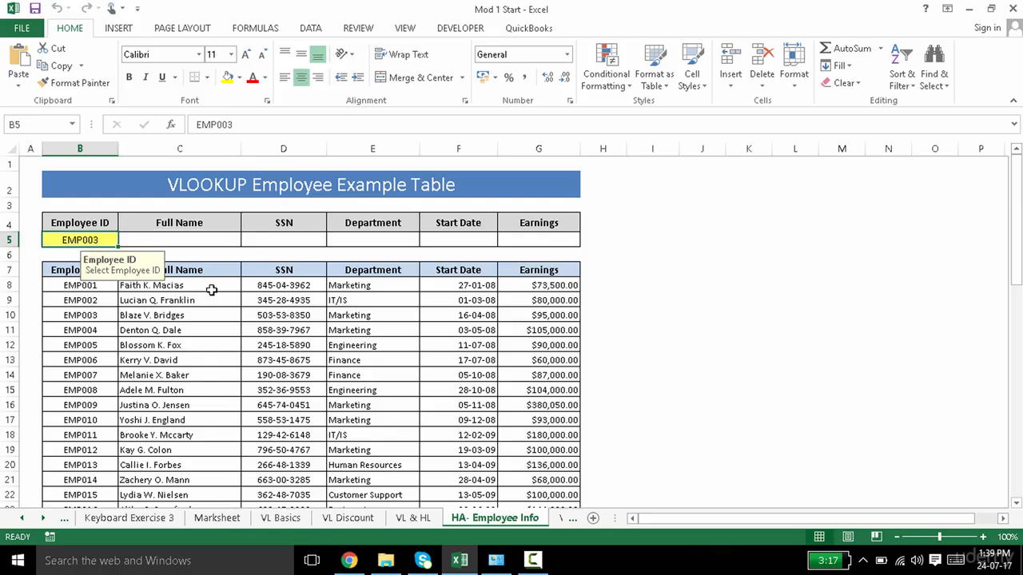
{"action": "left_click", "coordinate": [192, 239]}
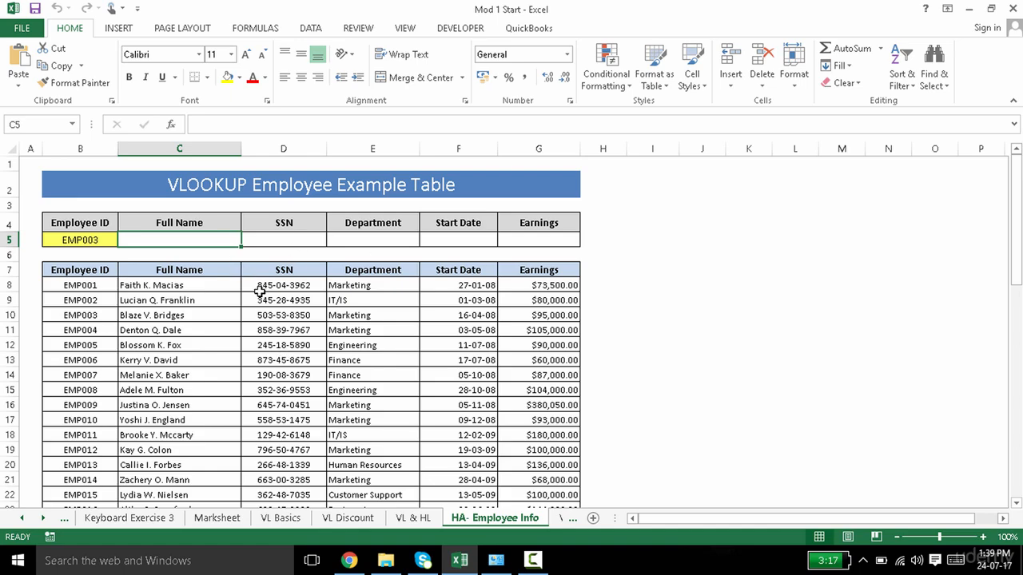
{"action": "left_click", "coordinate": [87, 242]}
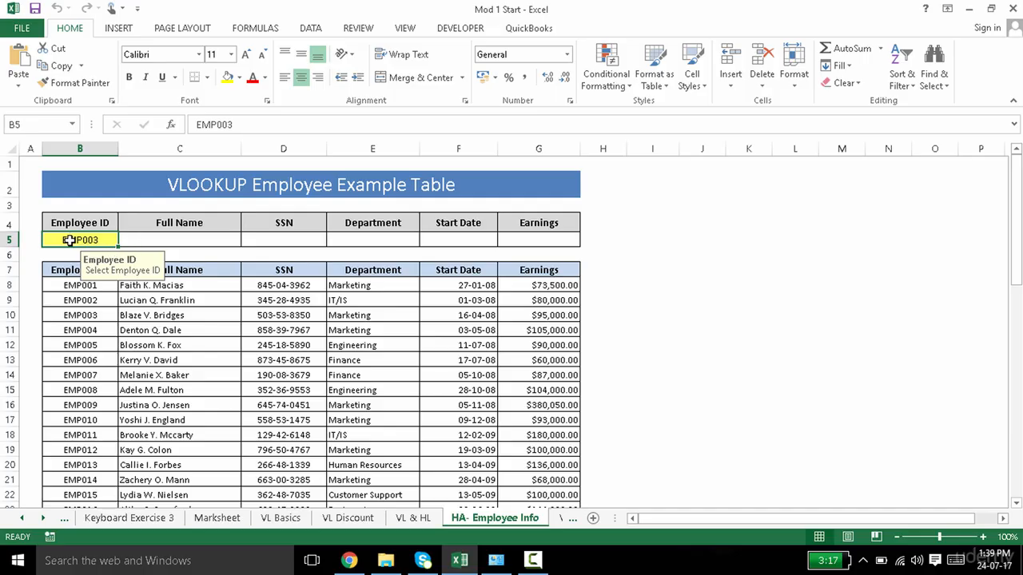
{"action": "left_click", "coordinate": [167, 241]}
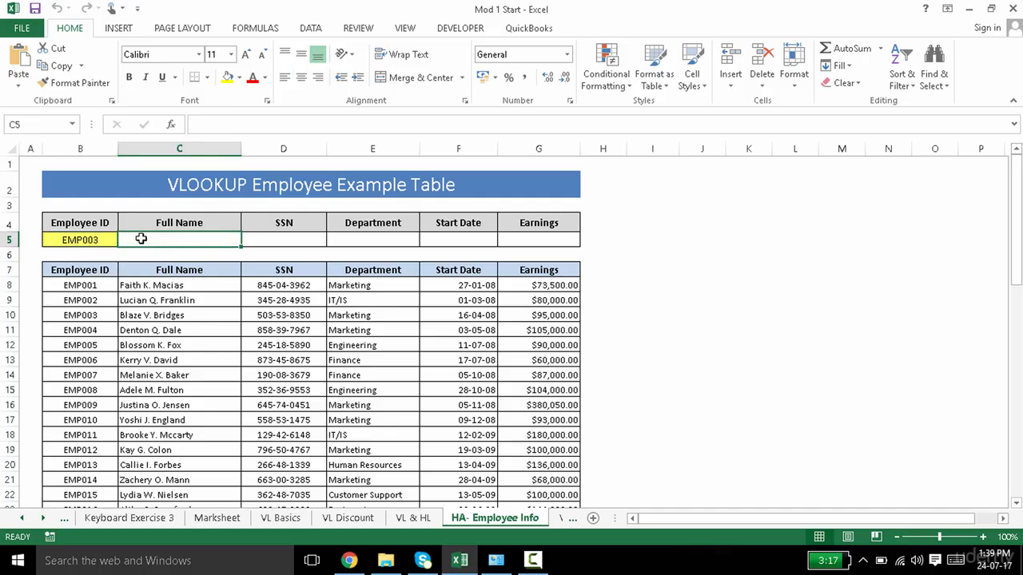
Name the yellow Employee ID cell B5 lookup_value
{"action": "left_click", "coordinate": [91, 237]}
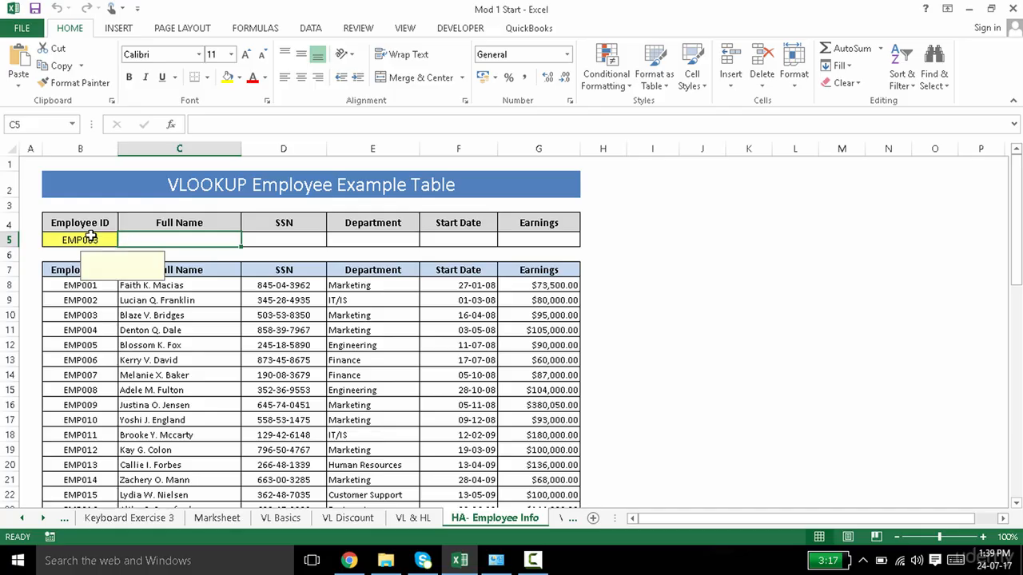
{"action": "left_click", "coordinate": [37, 130]}
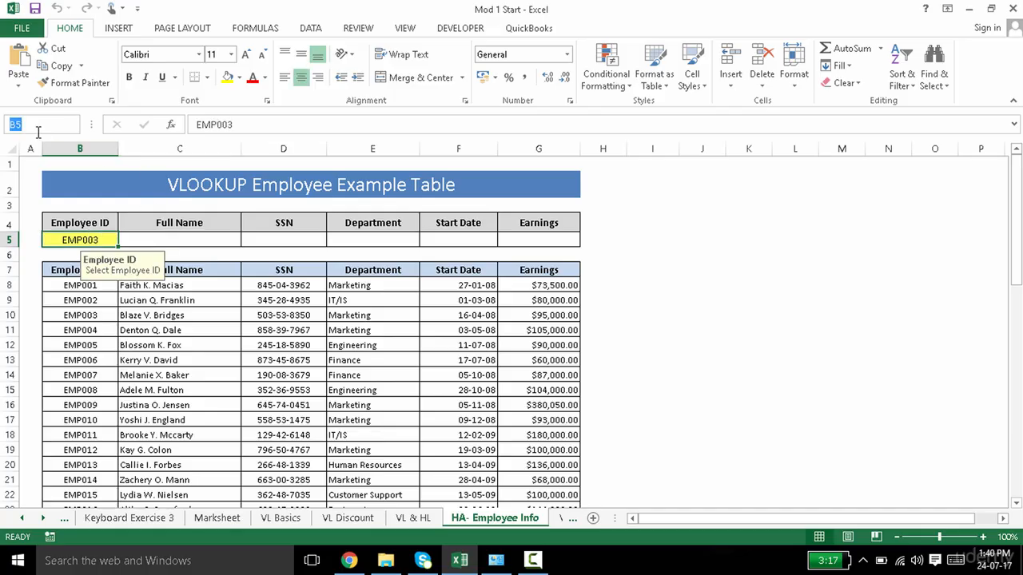
{"action": "type", "text": "loooiu"}
{"action": "type", "text": "_value"}
{"action": "key", "text": "Return"}
{"action": "left_click", "coordinate": [175, 236]}
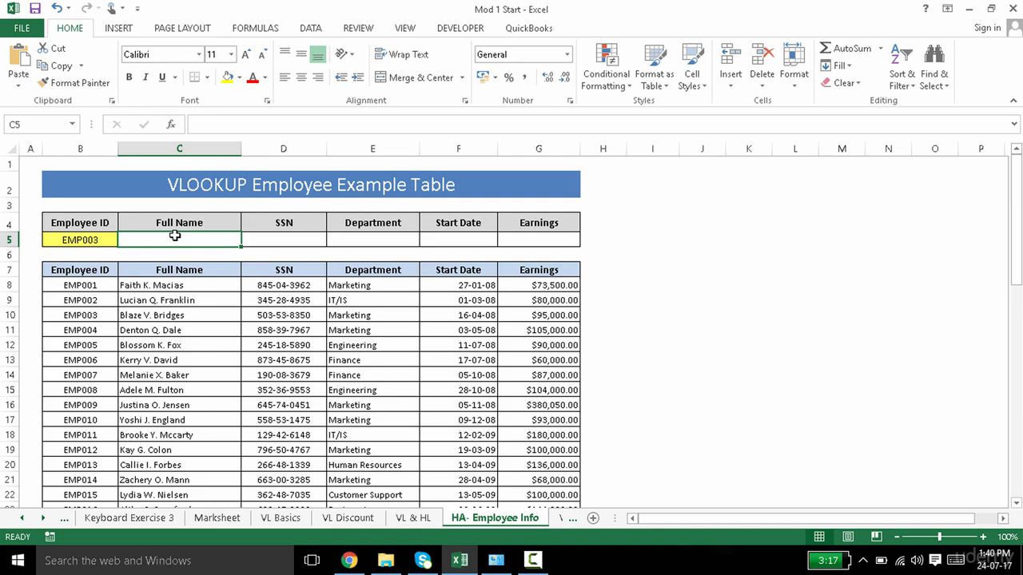
{"action": "left_click", "coordinate": [98, 271]}
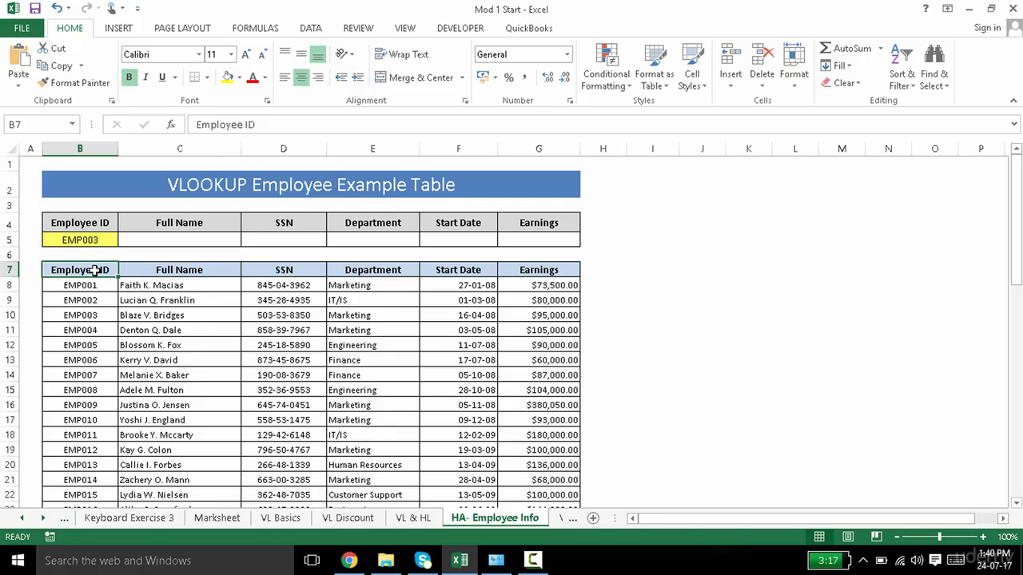
{"action": "key", "text": "ctrl+shift+Right"}
{"action": "key", "text": "ctrl+shift+Down"}
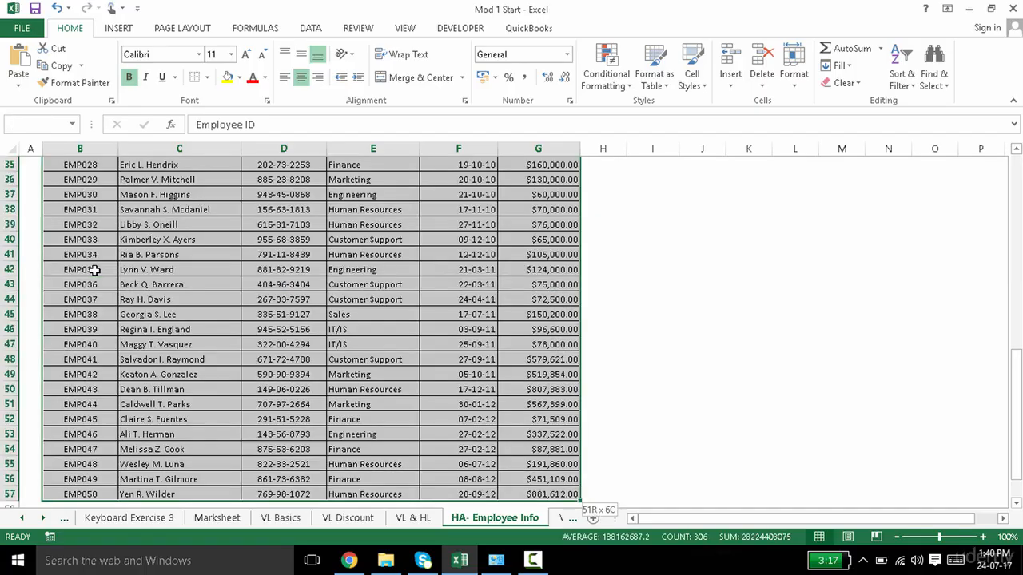
{"action": "left_click_drag", "start_coordinate": [1015, 375], "coordinate": [1015, 172]}
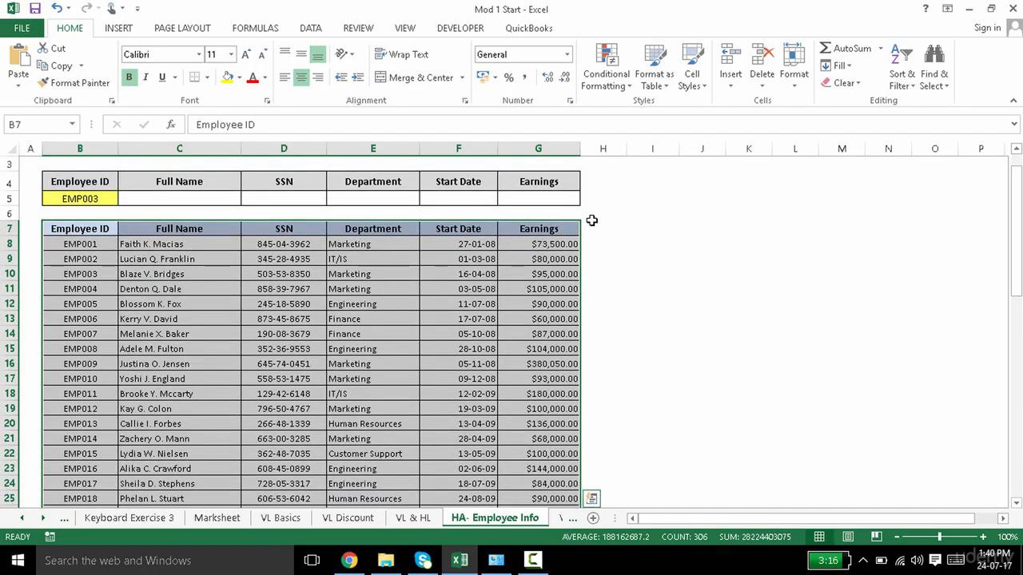
Name the whole employee table, headers included (B7:G57), table_employee
{"action": "left_click", "coordinate": [72, 228]}
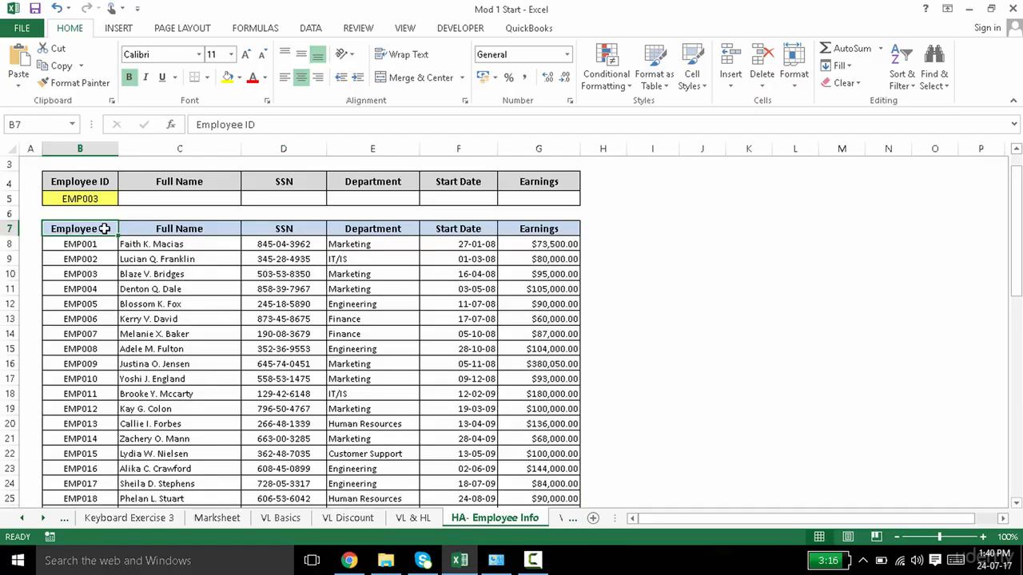
{"action": "key", "text": "ctrl+shift+Right"}
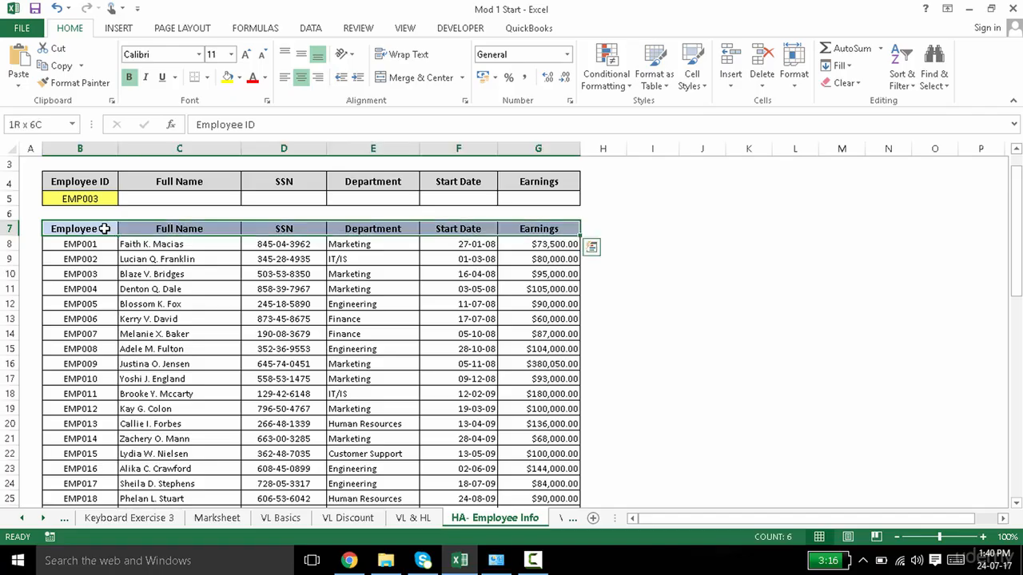
{"action": "key", "text": "ctrl+shift+Down"}
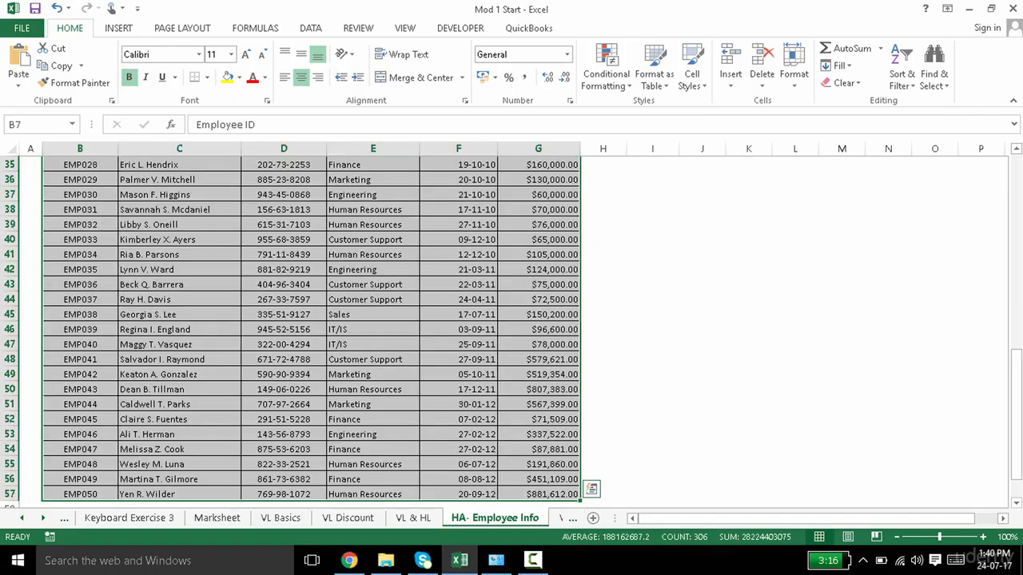
{"action": "left_click_drag", "start_coordinate": [1016, 398], "coordinate": [1017, 204]}
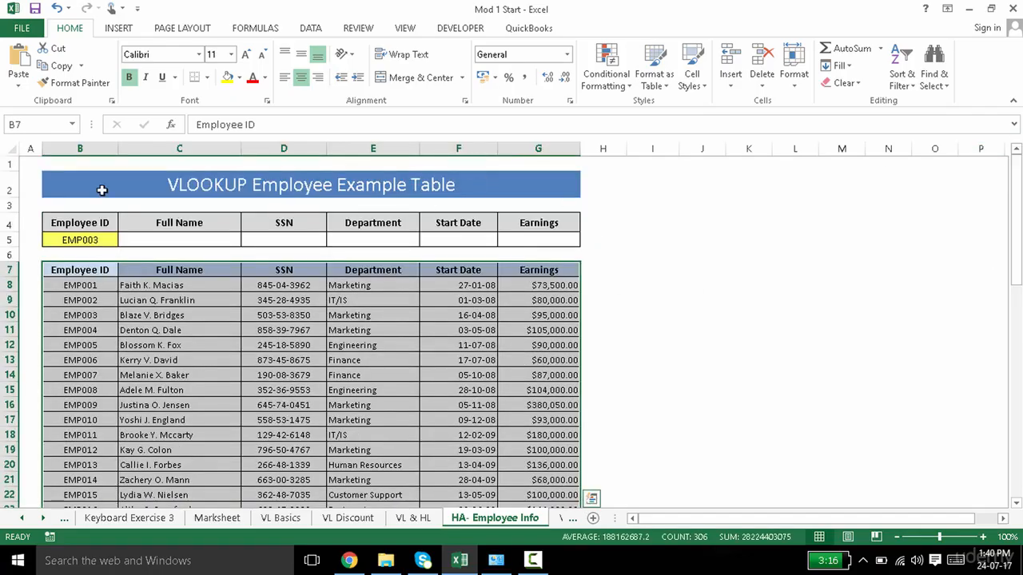
{"action": "left_click", "coordinate": [26, 125]}
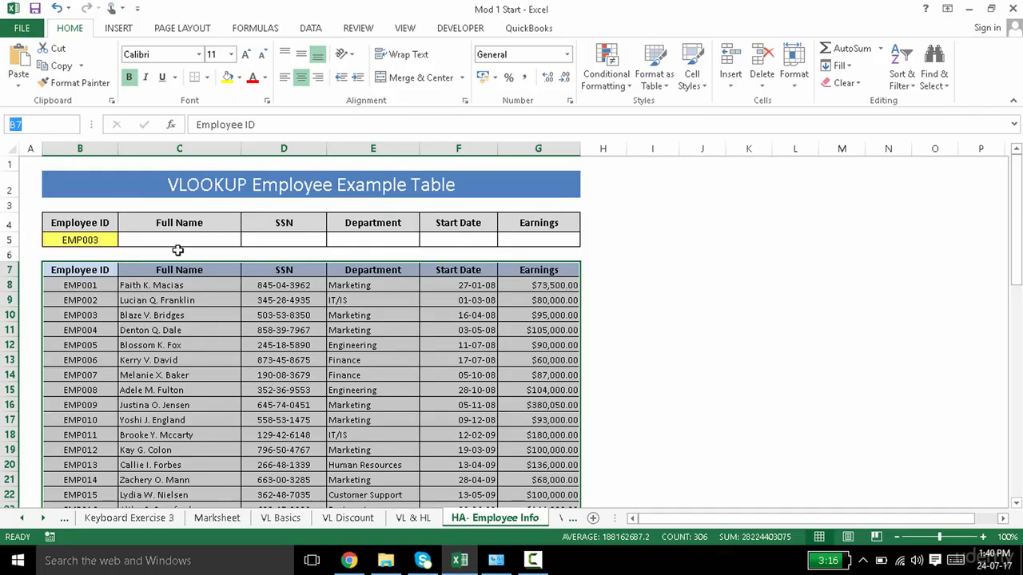
{"action": "type", "text": "tab"}
{"action": "type", "text": "le_ne"}
{"action": "type", "text": "ployee"}
{"action": "key", "text": "Return"}
{"action": "left_click", "coordinate": [190, 291]}
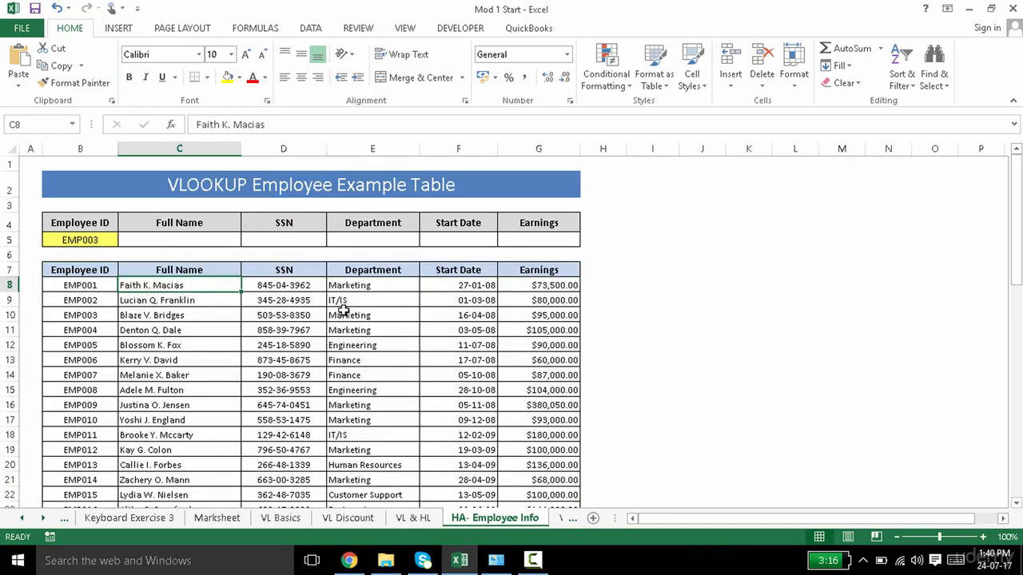
Begin a VLOOKUP formula in the empty Full Name cell C5
{"action": "left_click", "coordinate": [222, 244]}
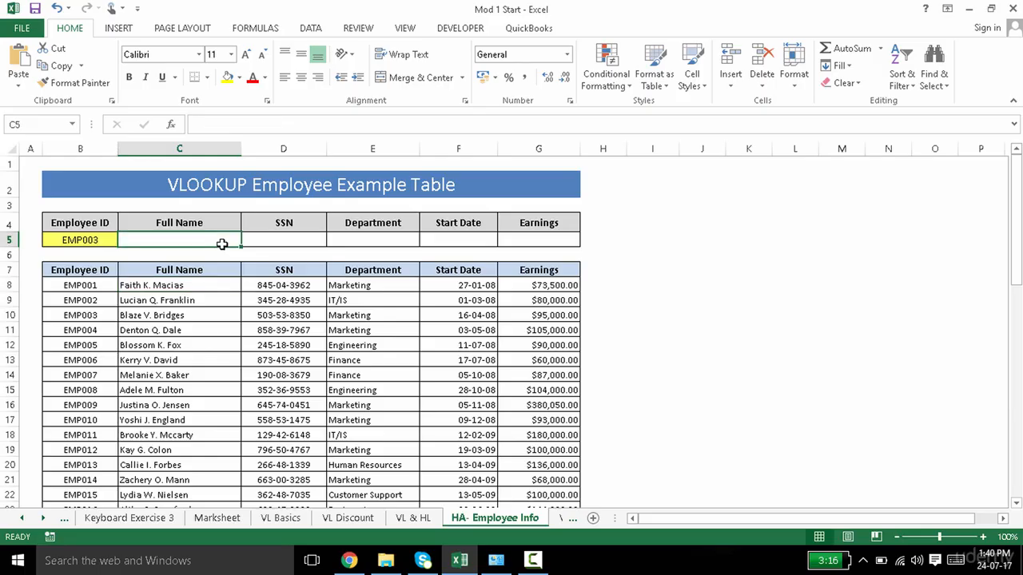
{"action": "type", "text": "=vlo"}
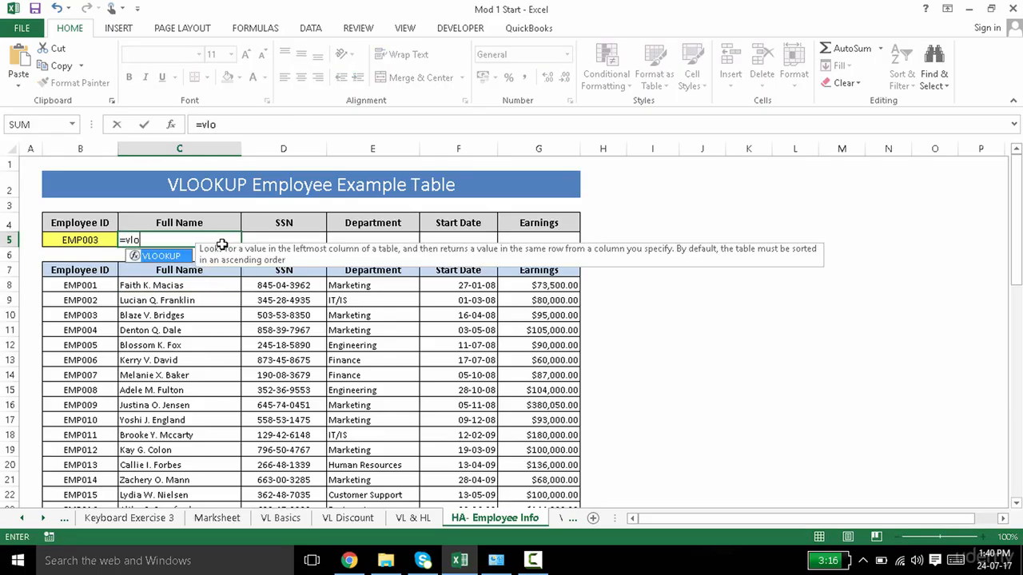
{"action": "key", "text": "Tab"}
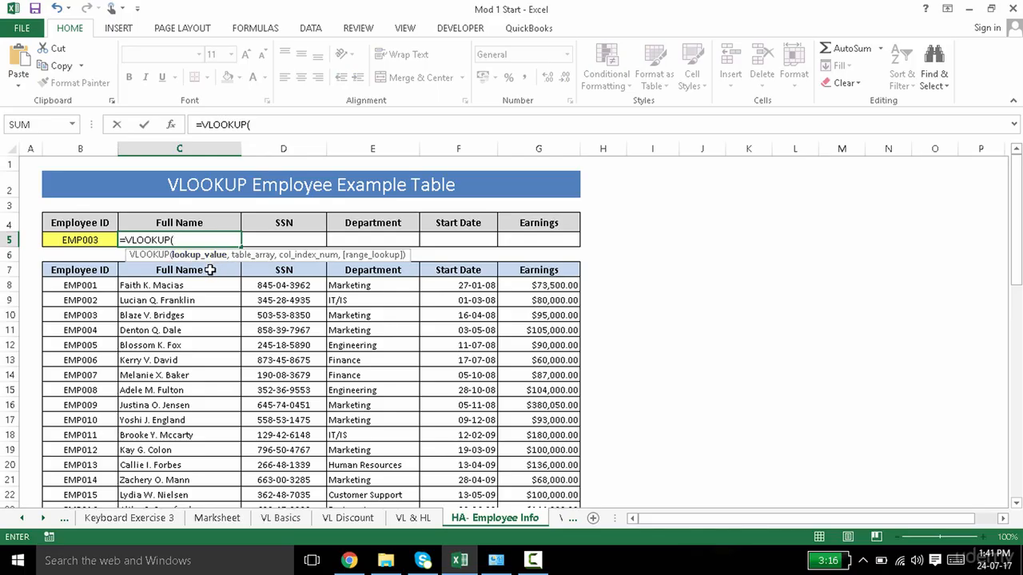
{"action": "type", "text": "loo"}
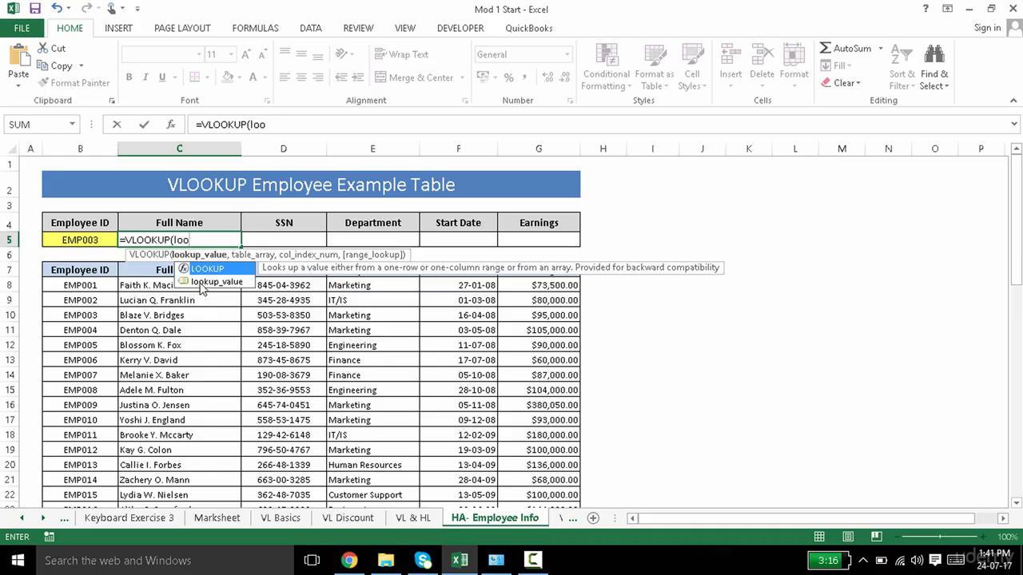
{"action": "key", "text": "Return"}
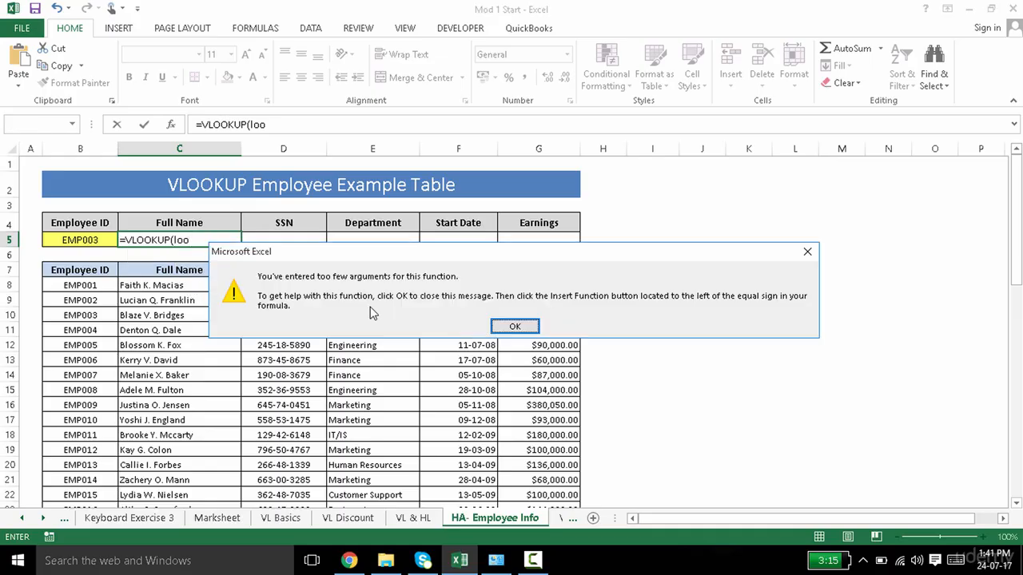
{"action": "left_click", "coordinate": [526, 329]}
{"action": "key", "text": "BackSpace"}
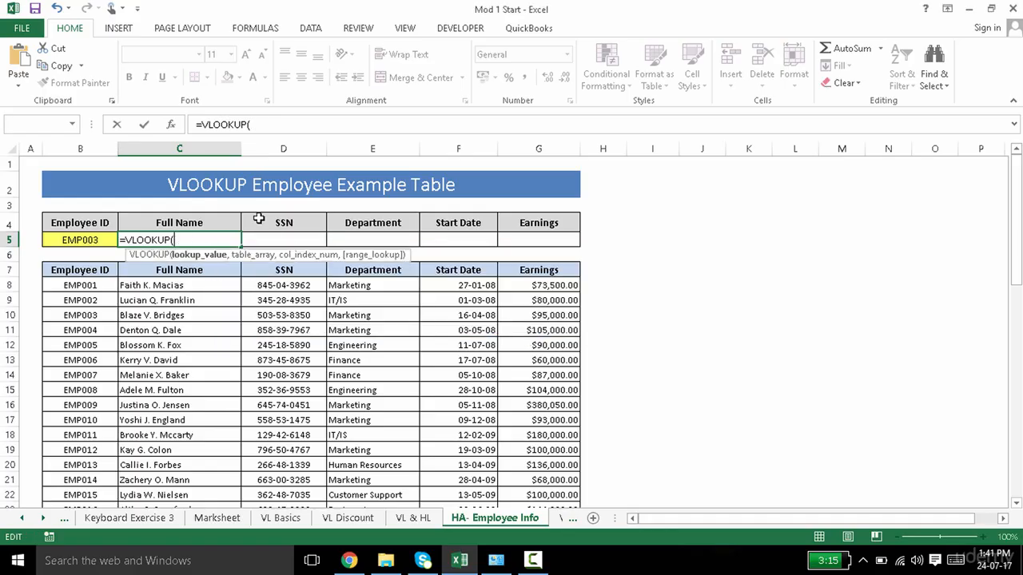
Complete the C5 formula as =VLOOKUP(lookup_value,table_employee,2,0) for an exact match on the Full Name column
{"action": "type", "text": "look"}
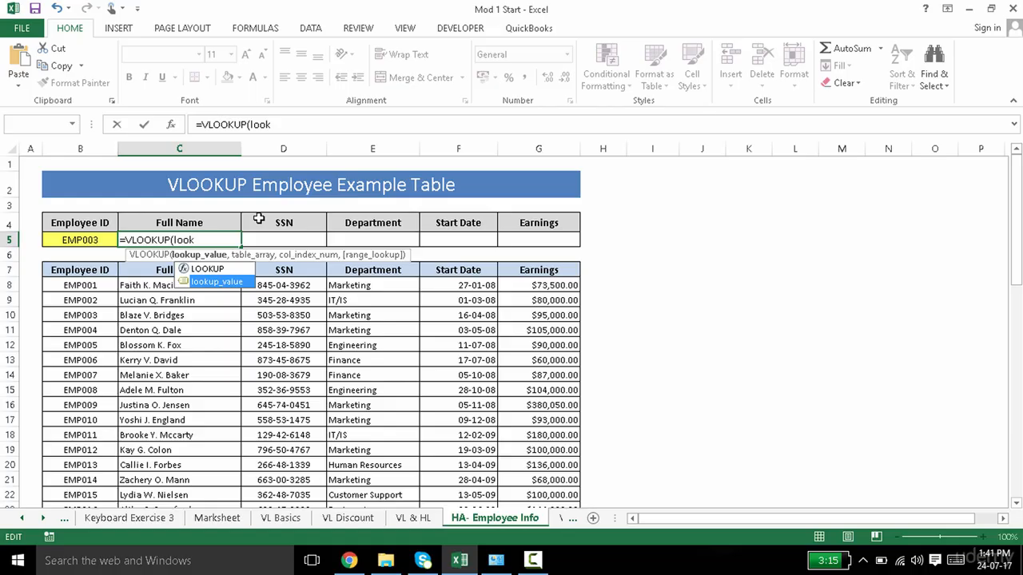
{"action": "key", "text": "Tab"}
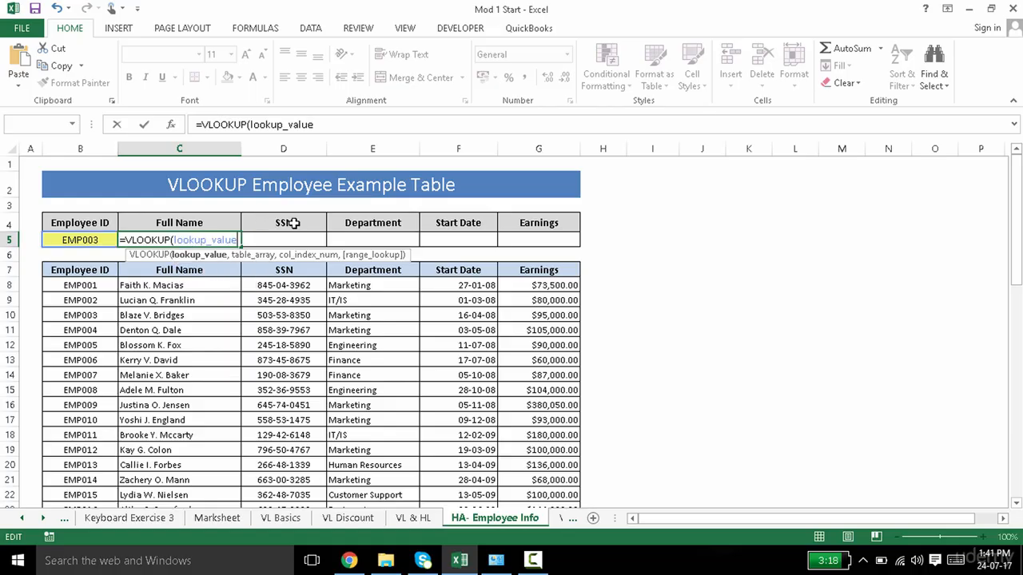
{"action": "type", "text": ","}
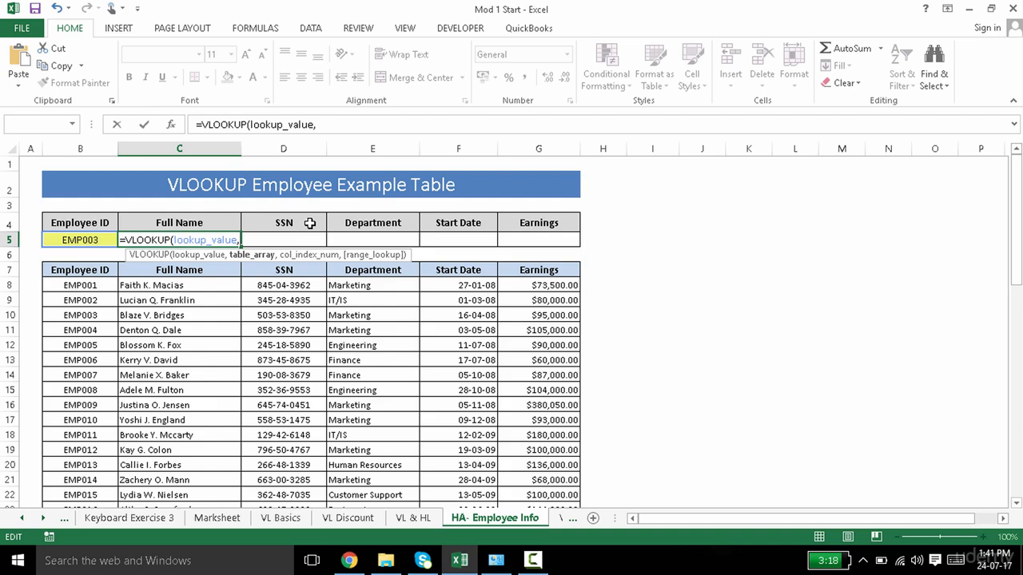
{"action": "type", "text": "tab"}
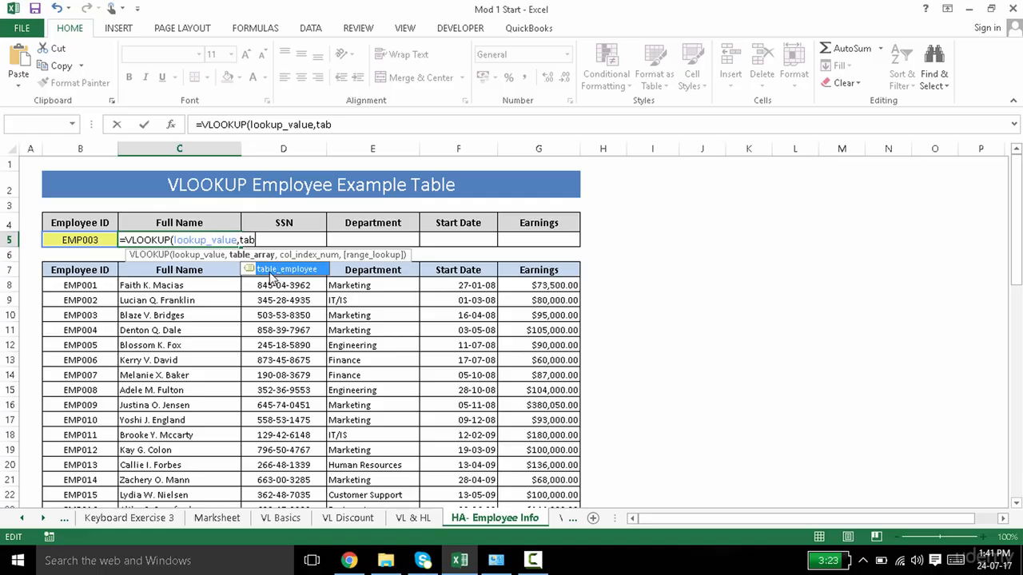
{"action": "double_click", "coordinate": [281, 275]}
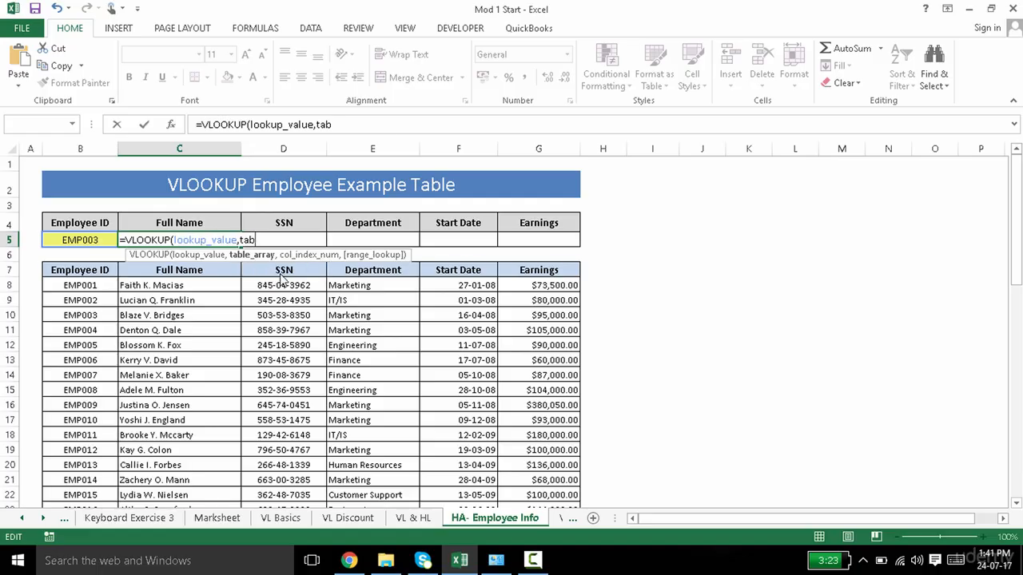
{"action": "type", "text": ",2"}
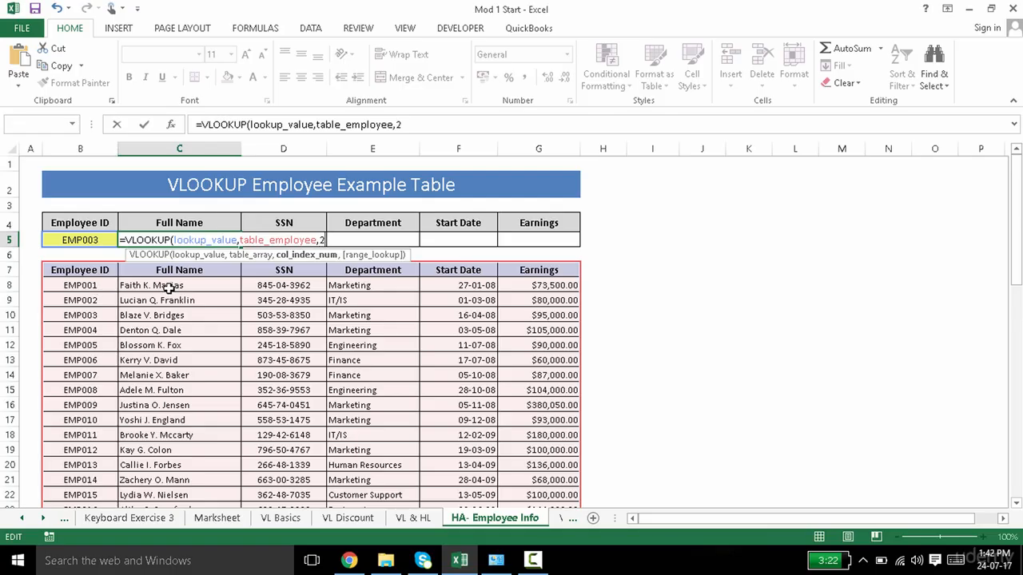
{"action": "type", "text": ",0"}
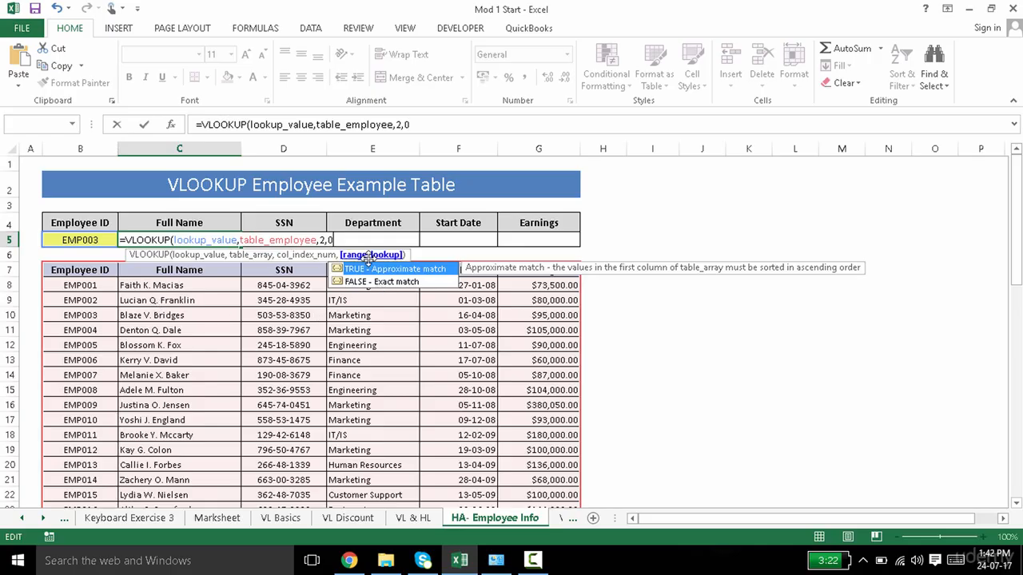
{"action": "key", "text": "Return"}
Review the arguments of the VLOOKUP formula in cell C5 without changing it
{"action": "left_click", "coordinate": [206, 240]}
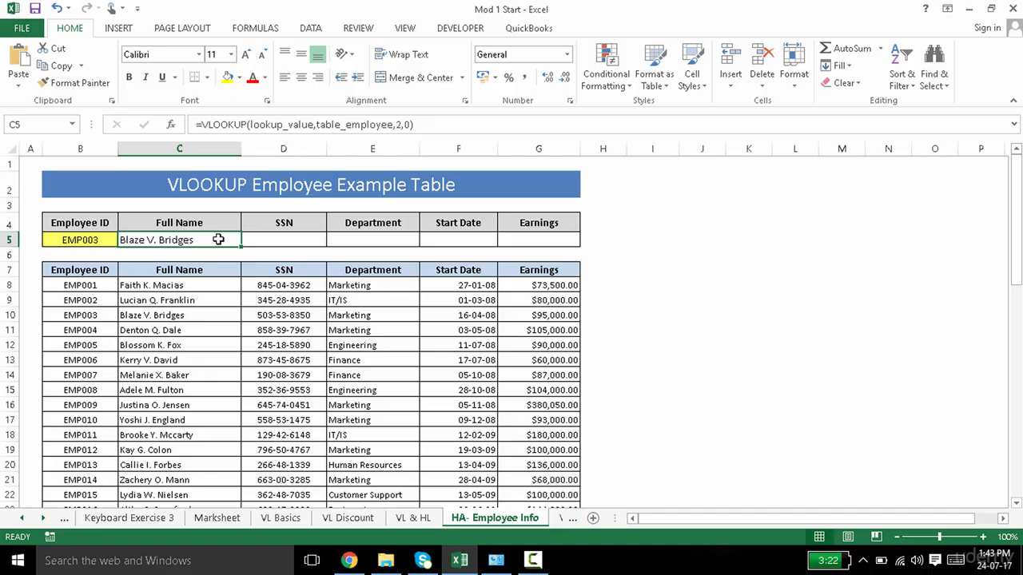
{"action": "double_click", "coordinate": [218, 240]}
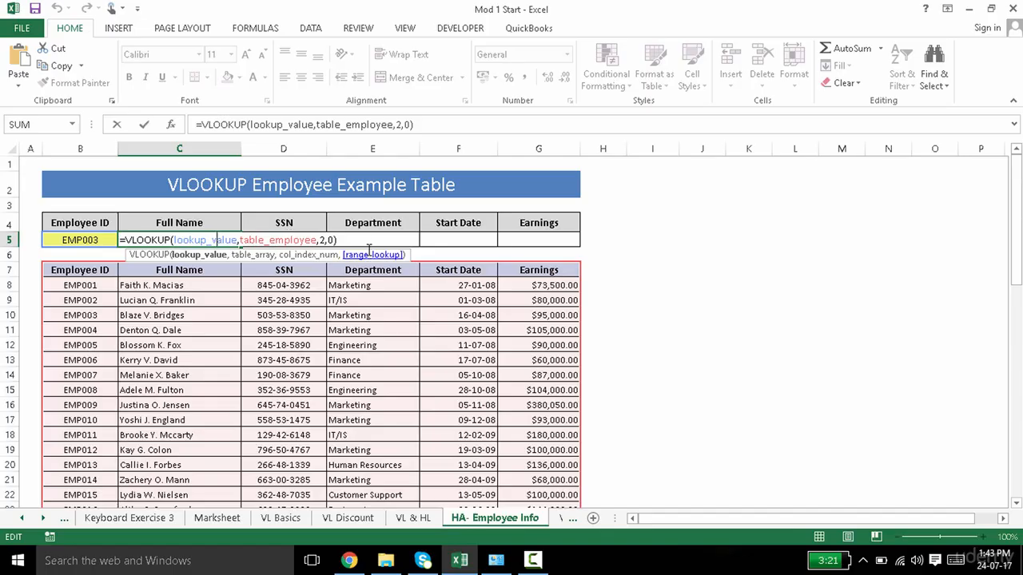
{"action": "key", "text": "Tab"}
{"action": "left_click", "coordinate": [230, 240]}
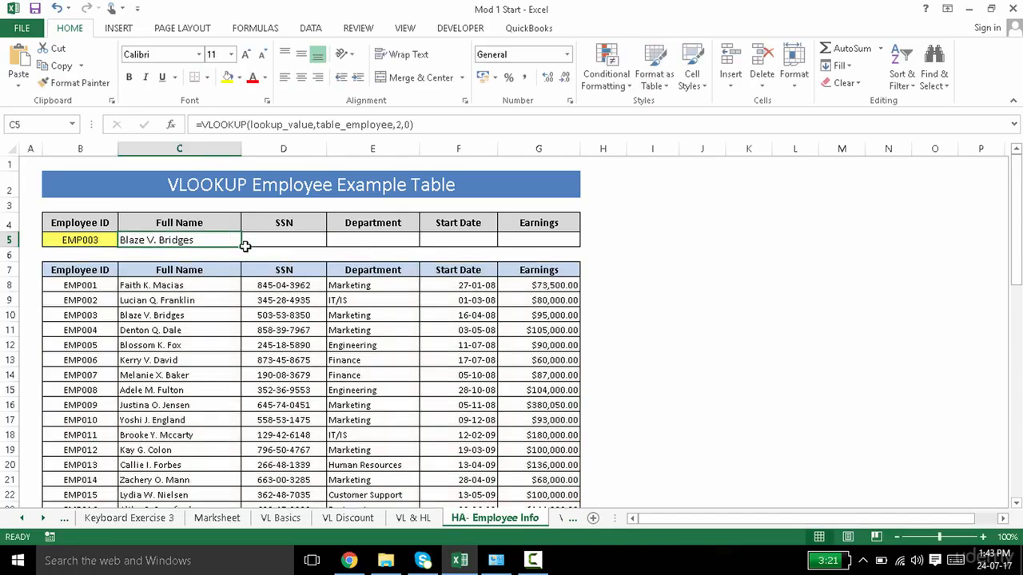
Try filling the Full Name formula from C5 across to G5, undo the fill, and inspect the formula's column index argument
{"action": "left_click_drag", "start_coordinate": [243, 248], "coordinate": [568, 240]}
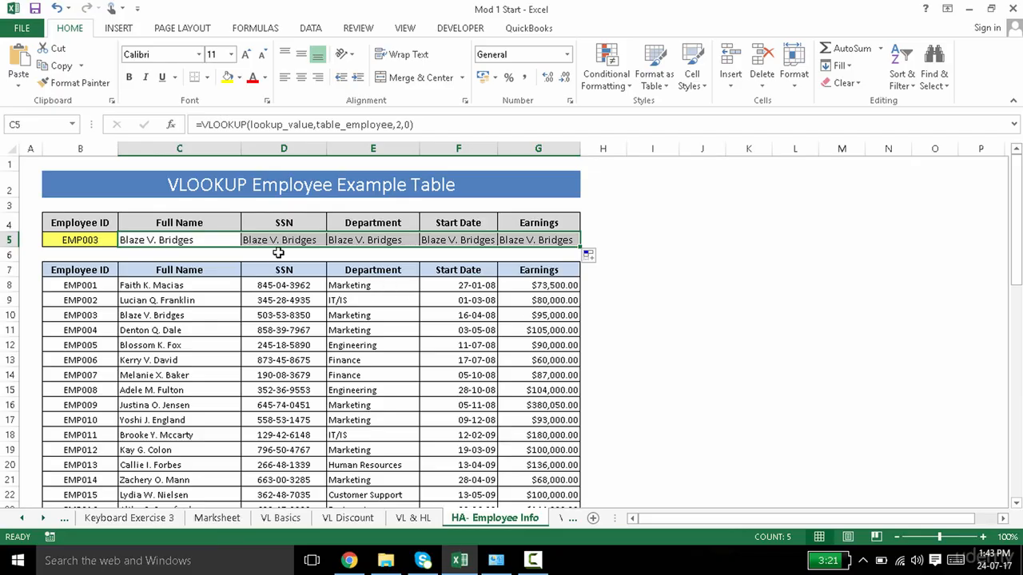
{"action": "key", "text": "ctrl+z"}
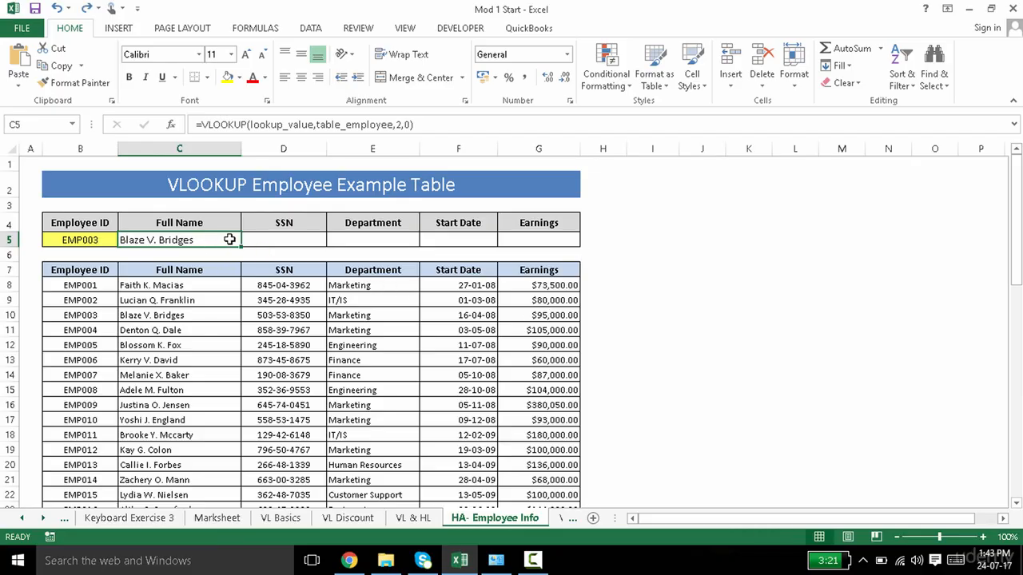
{"action": "double_click", "coordinate": [222, 240]}
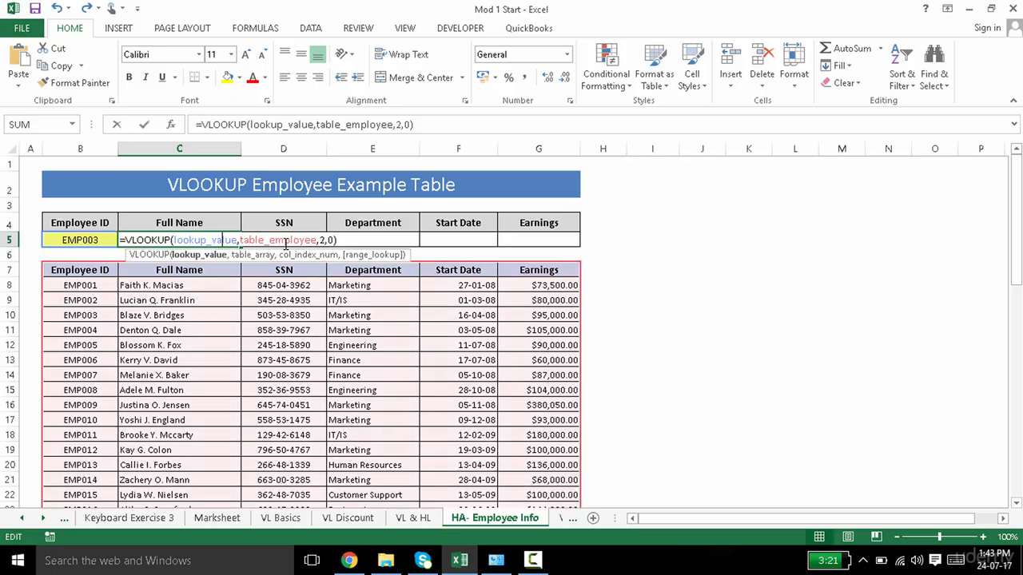
{"action": "left_click", "coordinate": [327, 240]}
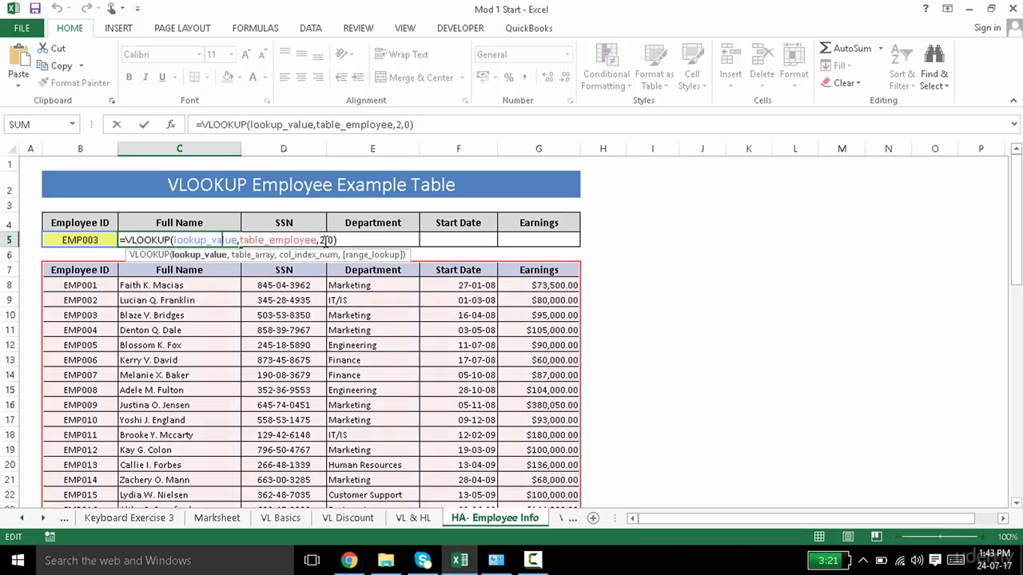
{"action": "key", "text": "Tab"}
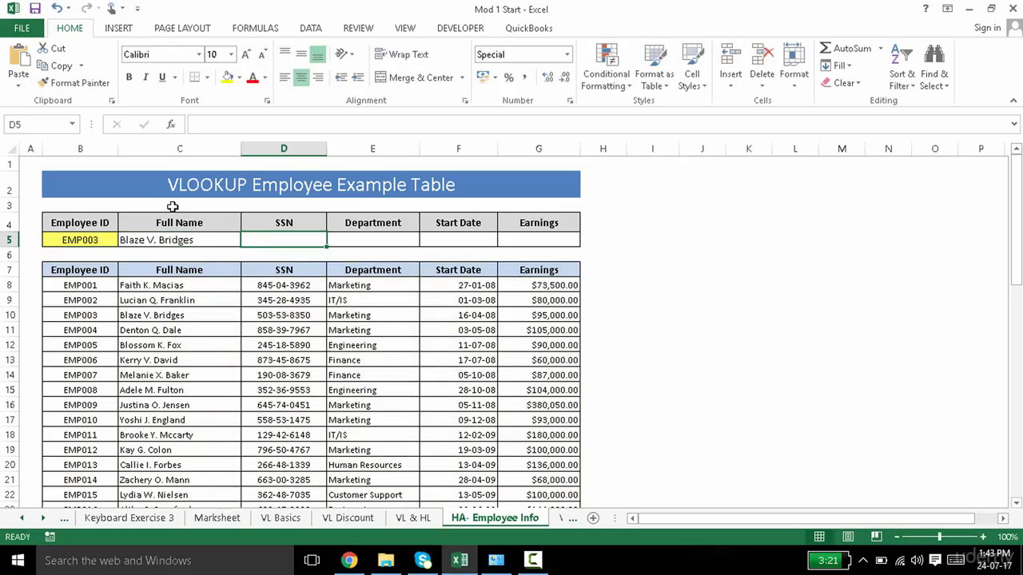
Number the columns above the lookup headers by filling B3:G3 with a series from 1 to 6
{"action": "left_click", "coordinate": [104, 210]}
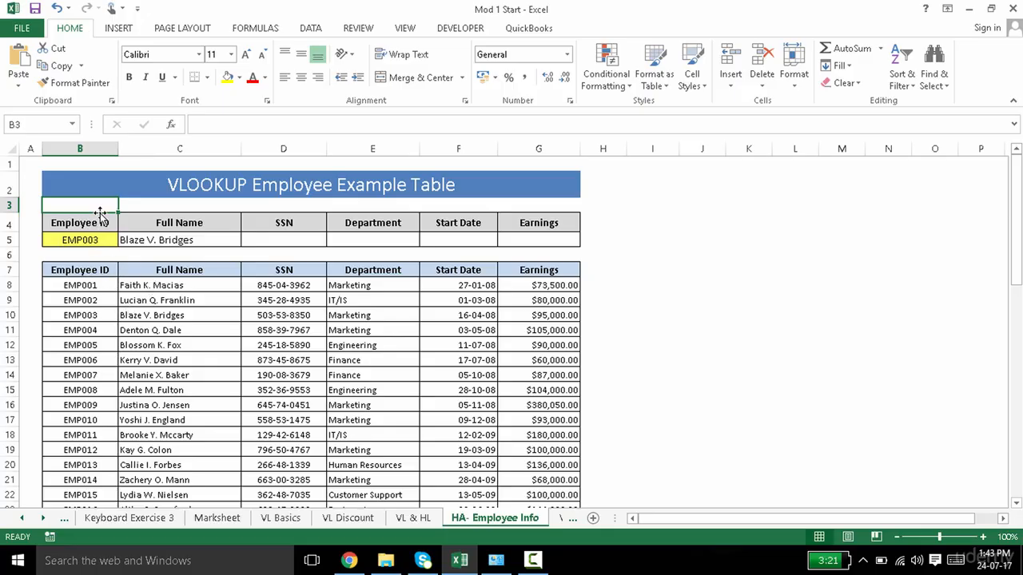
{"action": "type", "text": "1"}
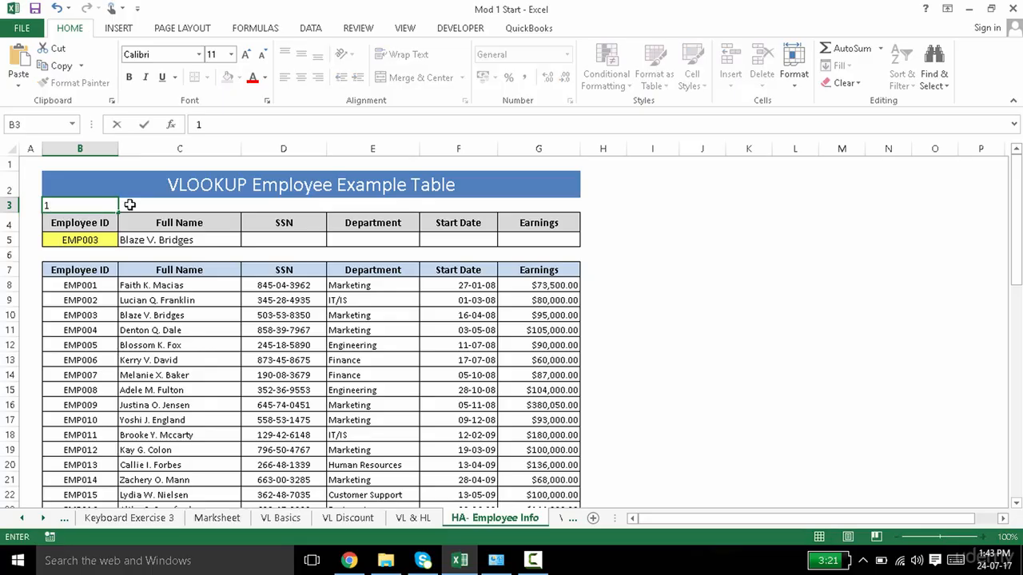
{"action": "key", "text": "ctrl+Return"}
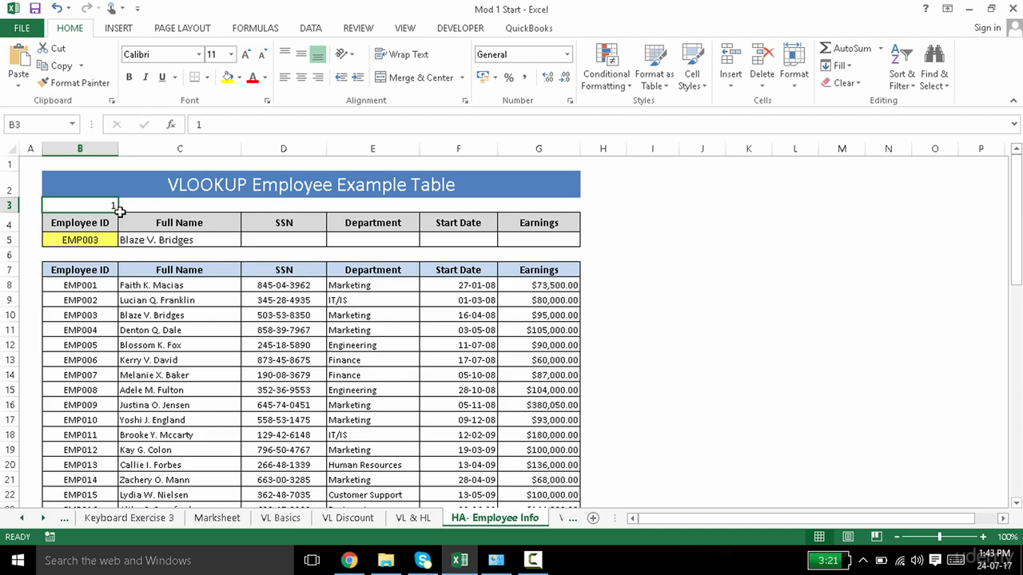
{"action": "left_click_drag", "start_coordinate": [119, 209], "coordinate": [596, 204]}
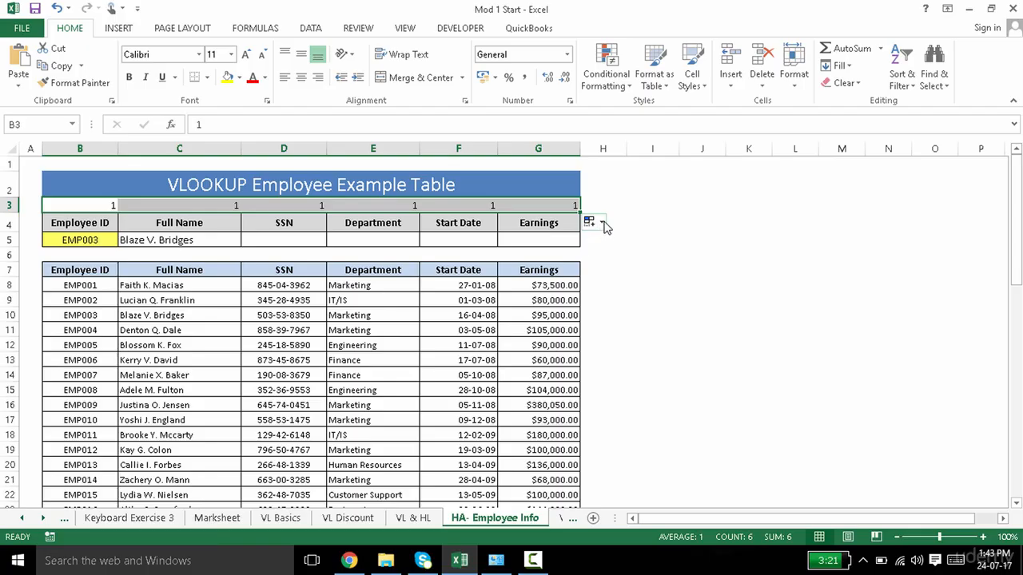
{"action": "left_click", "coordinate": [604, 223]}
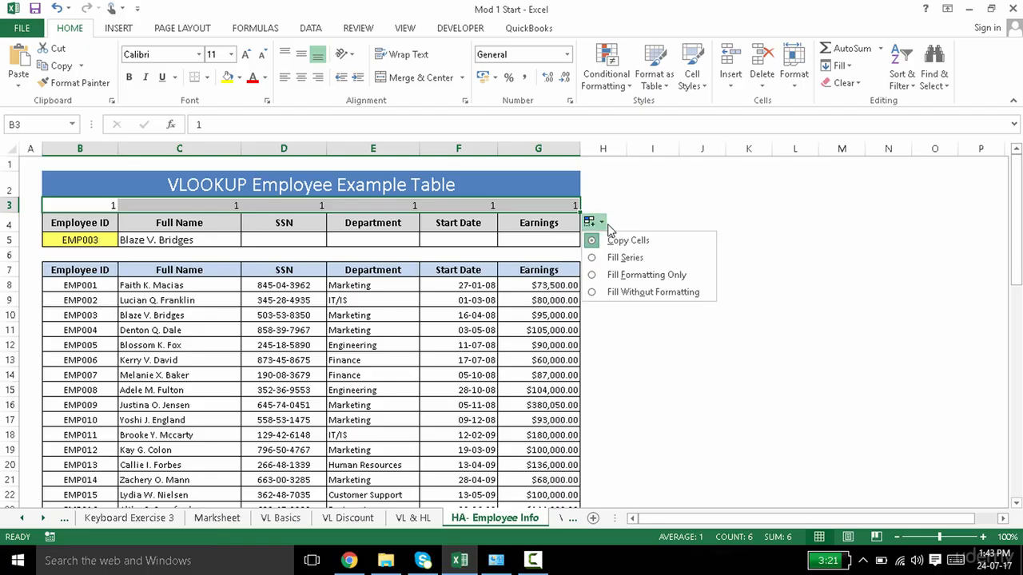
{"action": "left_click", "coordinate": [617, 263]}
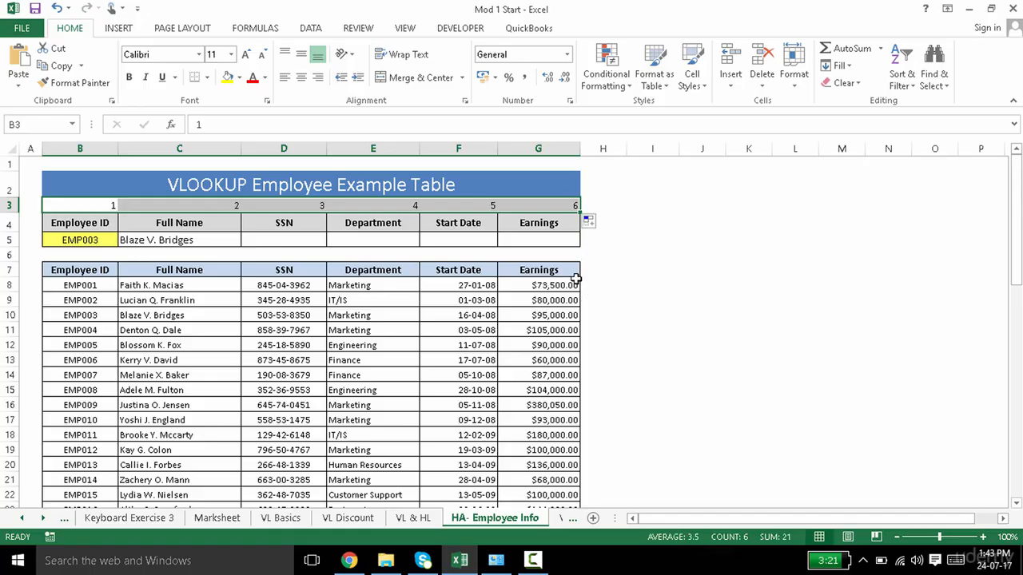
Replace the fixed column index in the C5 formula with a reference to C3, giving =VLOOKUP(lookup_value,table_employee,C3,0)
{"action": "left_click", "coordinate": [207, 239]}
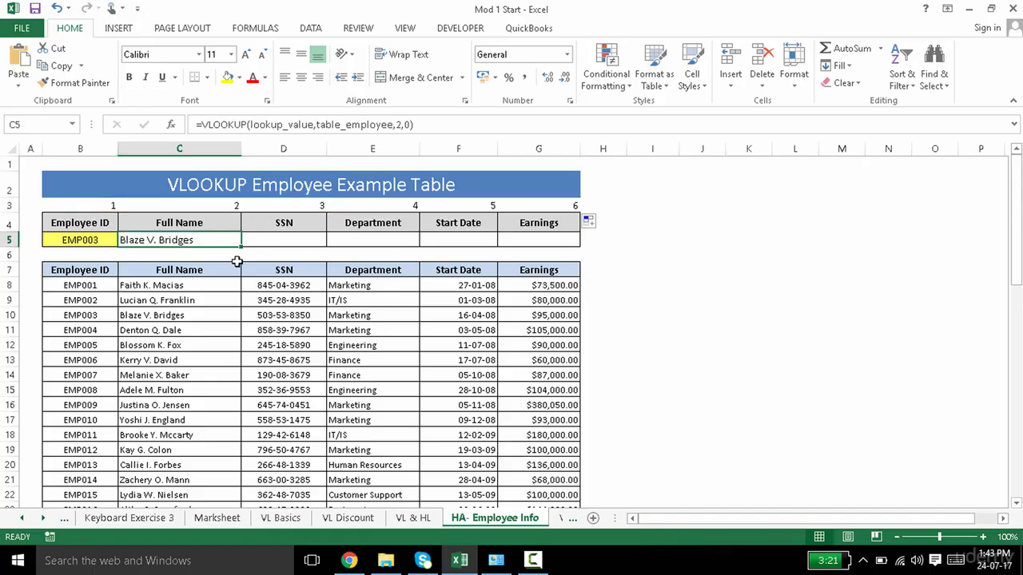
{"action": "double_click", "coordinate": [199, 240]}
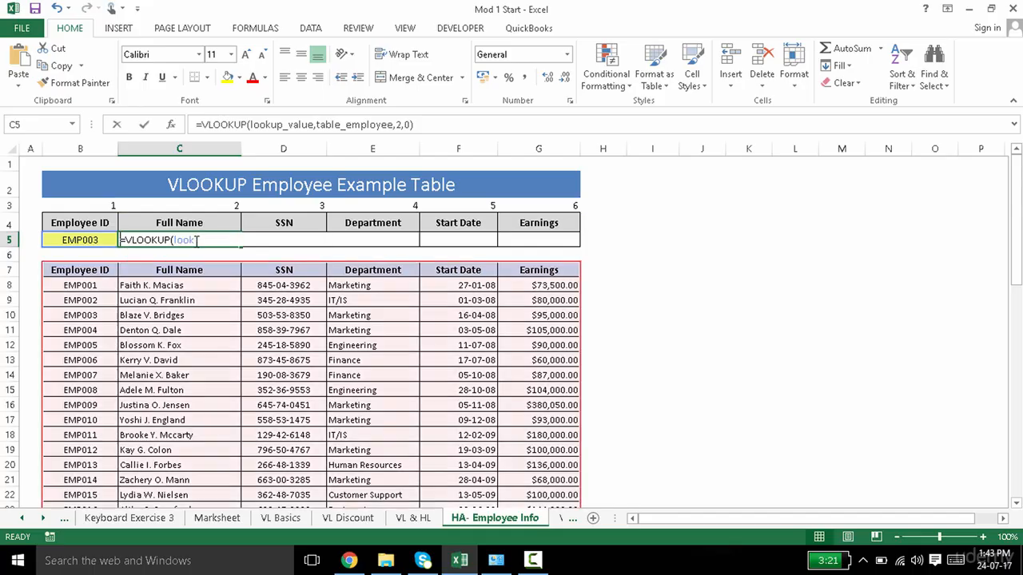
{"action": "left_click", "coordinate": [327, 240]}
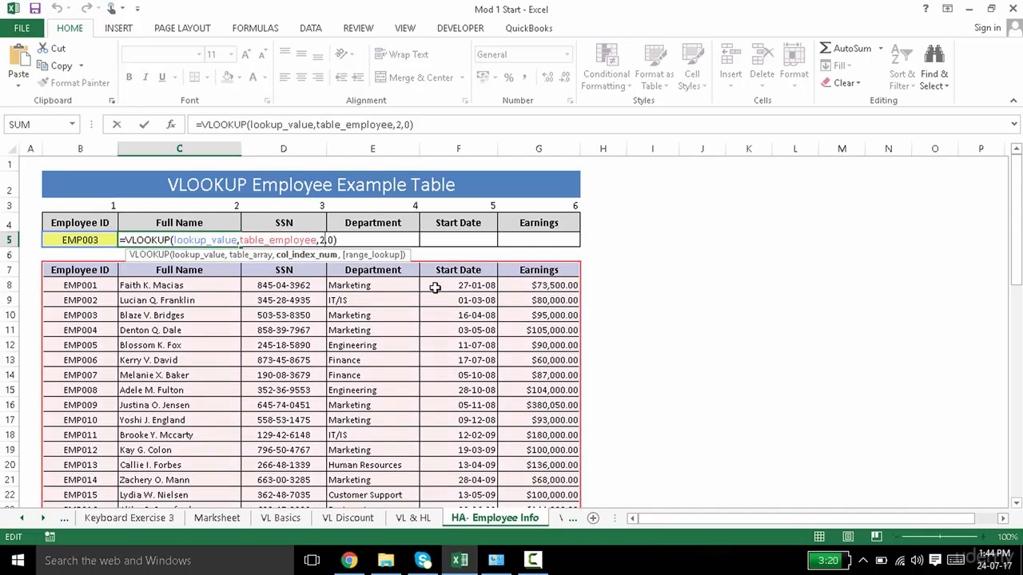
{"action": "key", "text": "BackSpace"}
{"action": "type", "text": "2"}
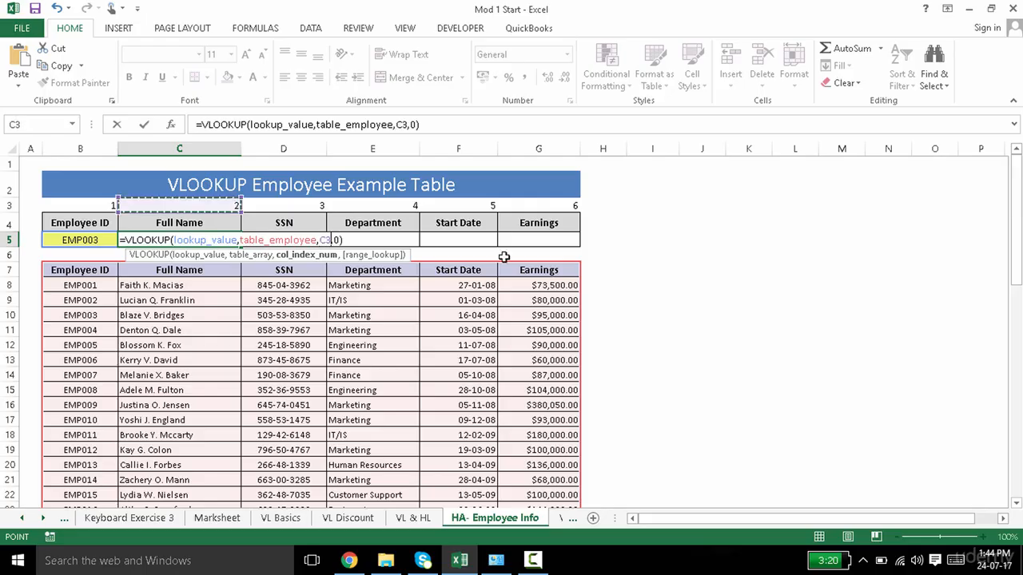
{"action": "key", "text": "Return"}
Fill the VLOOKUP formula from C5 across the SSN, Department, Start Date and Earnings cells through G5
{"action": "left_click", "coordinate": [212, 240]}
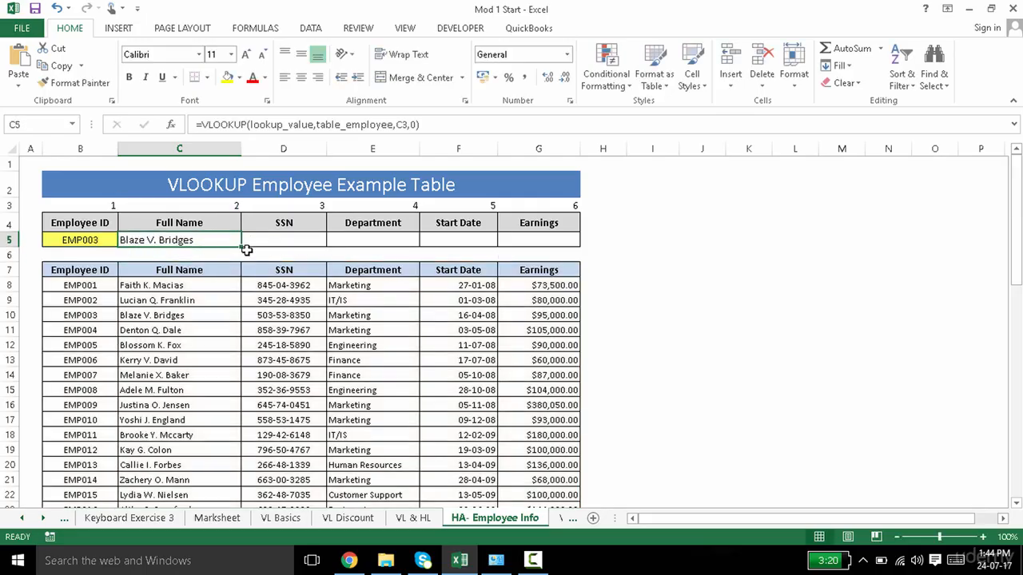
{"action": "left_click_drag", "start_coordinate": [241, 246], "coordinate": [564, 256]}
{"action": "left_click", "coordinate": [658, 237]}
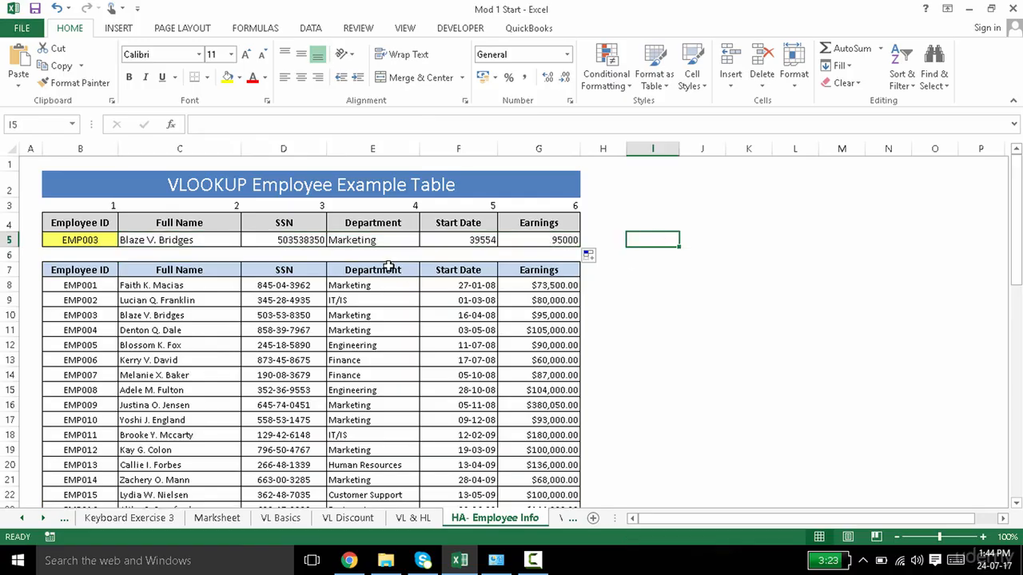
Check the column index references in the C5, D5 and G5 formulas and compare the lookup row with the employee table's columns
{"action": "double_click", "coordinate": [178, 239]}
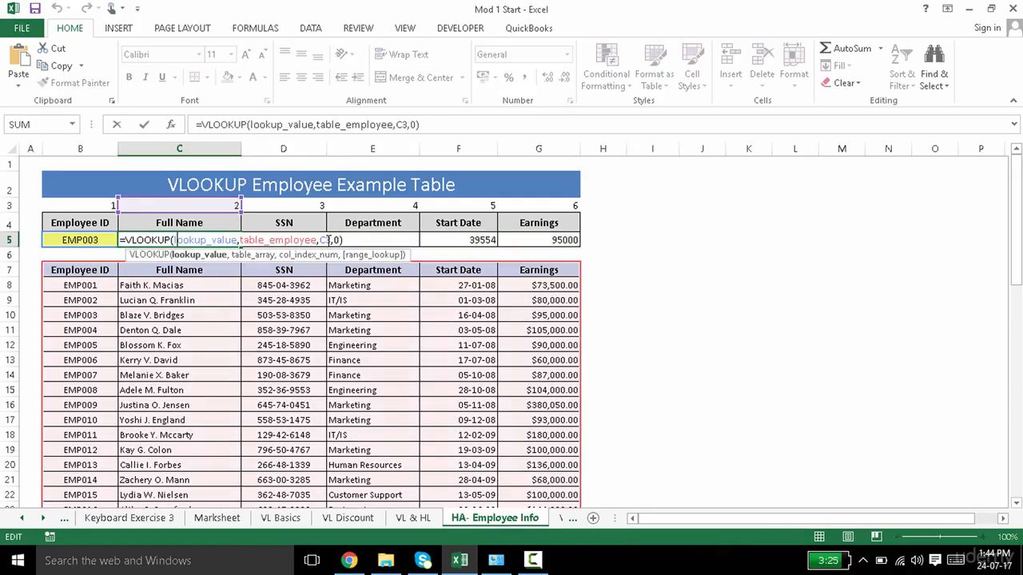
{"action": "key", "text": "Tab"}
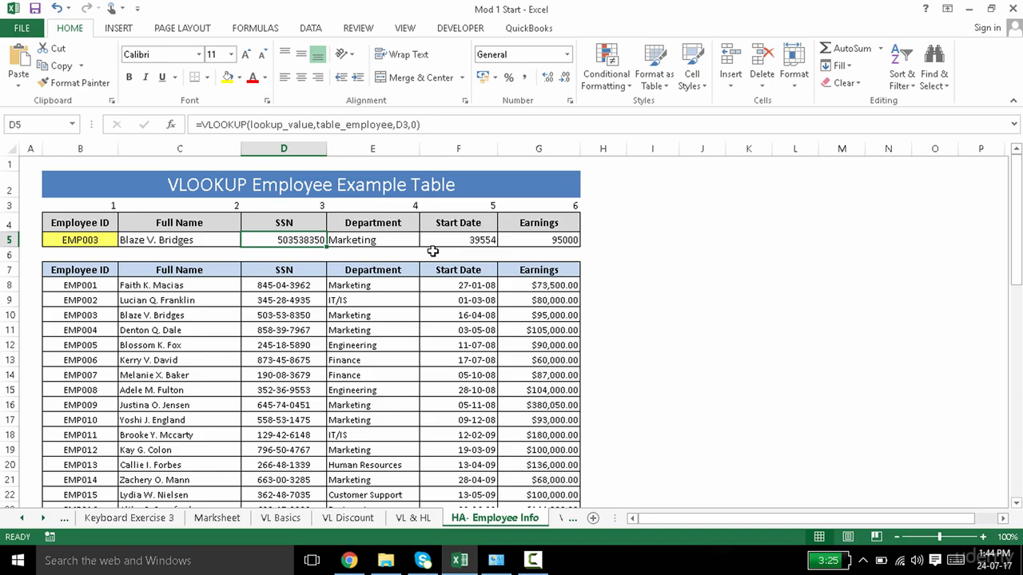
{"action": "left_click", "coordinate": [555, 238]}
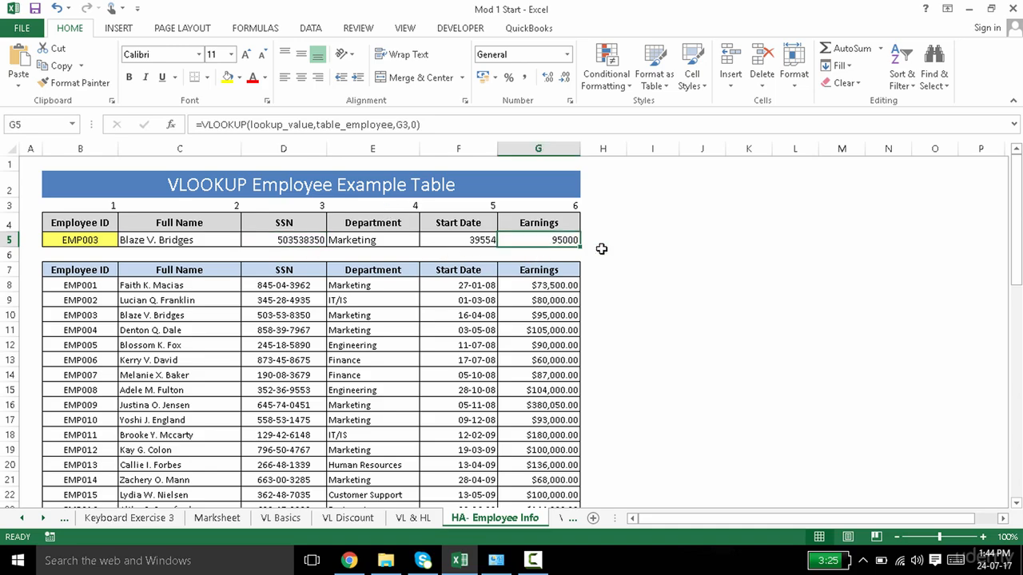
{"action": "left_click", "coordinate": [601, 249]}
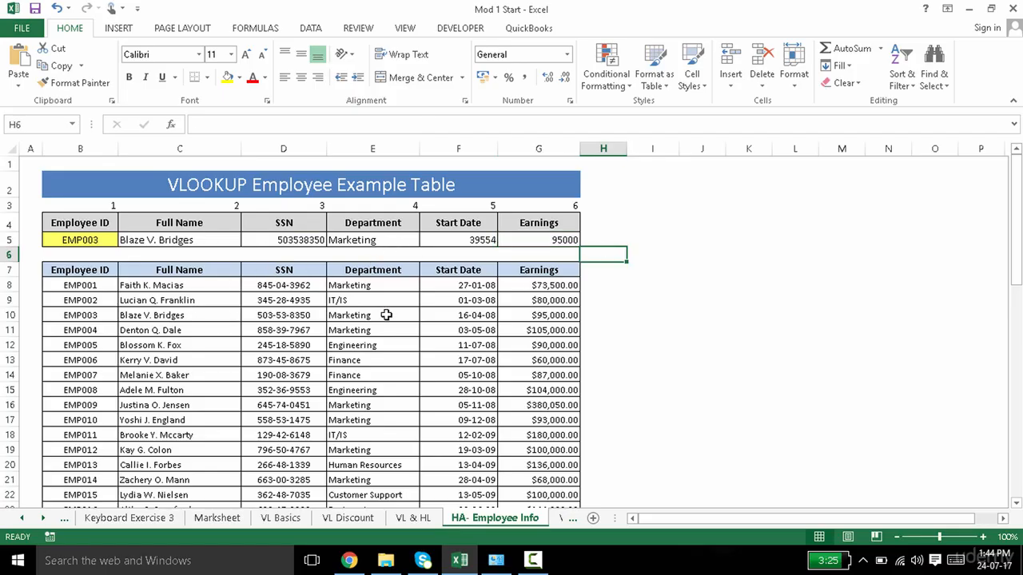
{"action": "left_click_drag", "start_coordinate": [394, 276], "coordinate": [398, 375]}
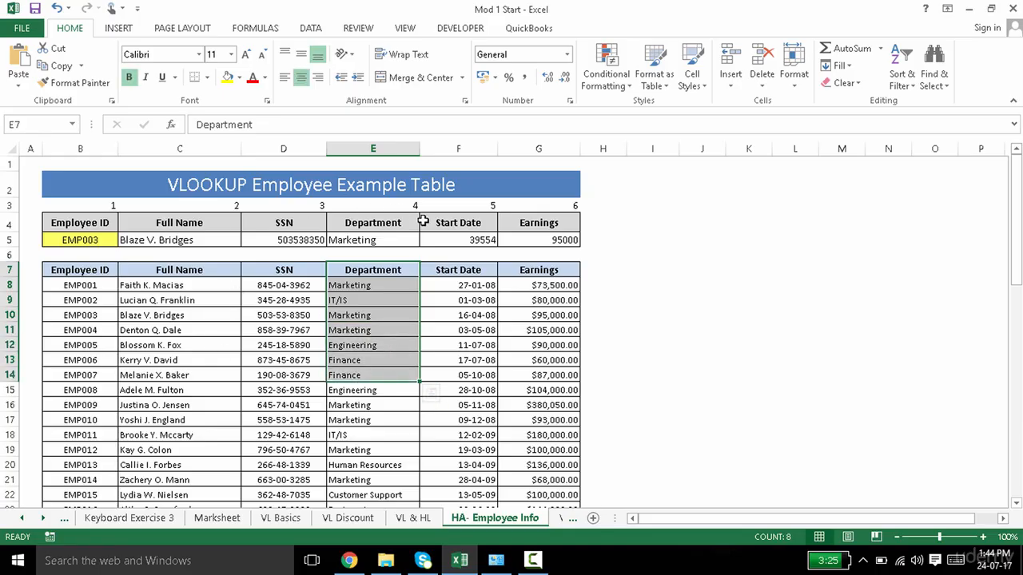
{"action": "left_click_drag", "start_coordinate": [195, 227], "coordinate": [524, 242]}
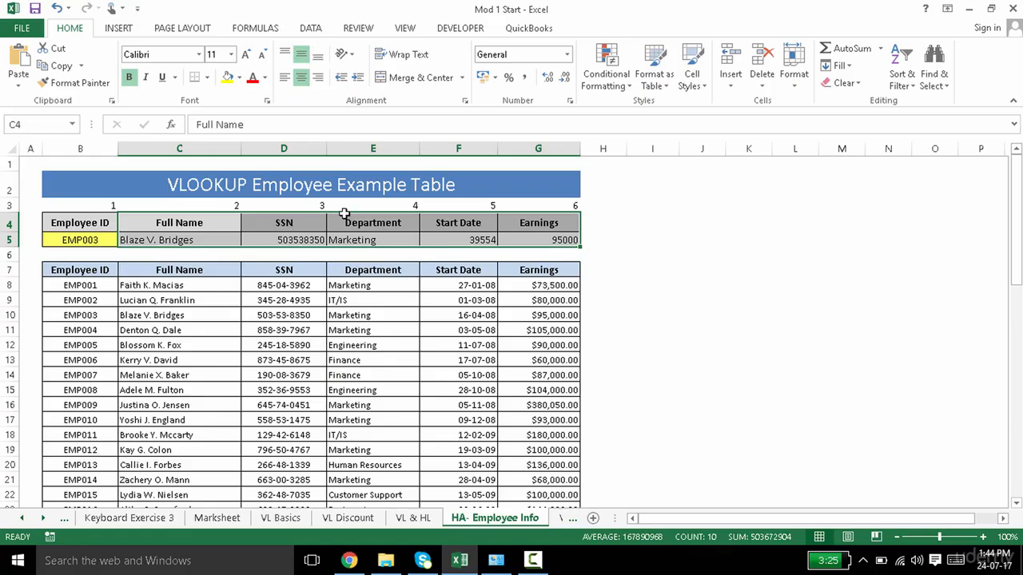